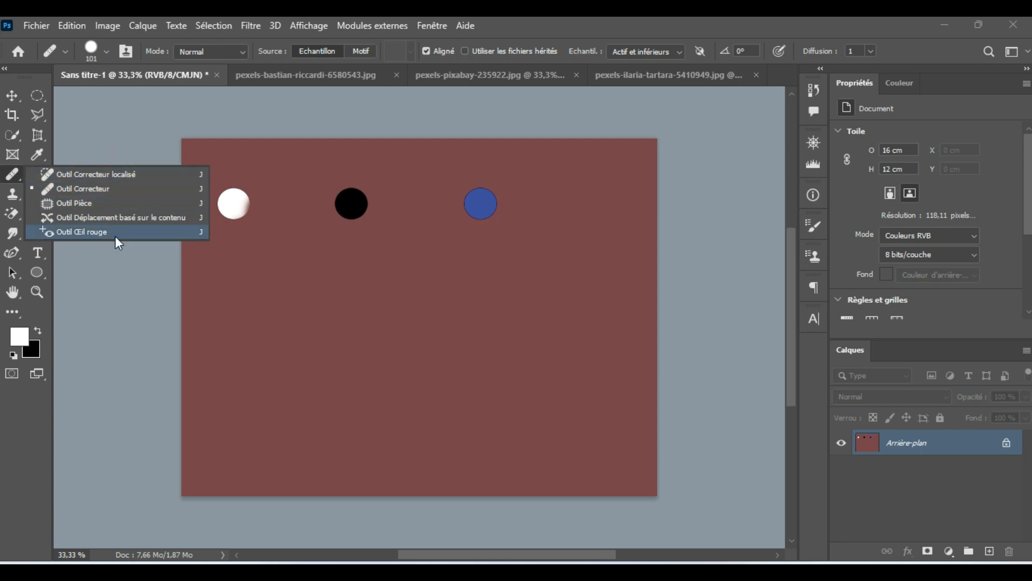
Step: Select the Healing Brush (Outil Correcteur) and inspect its brush settings, including the pen options for controlling thickness
left_click(60, 188)
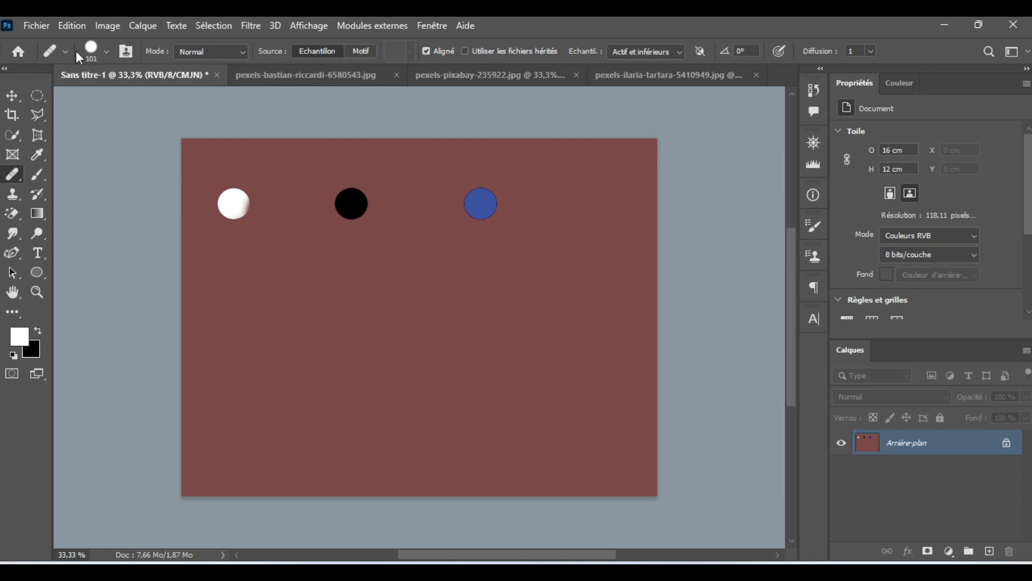
left_click(107, 51)
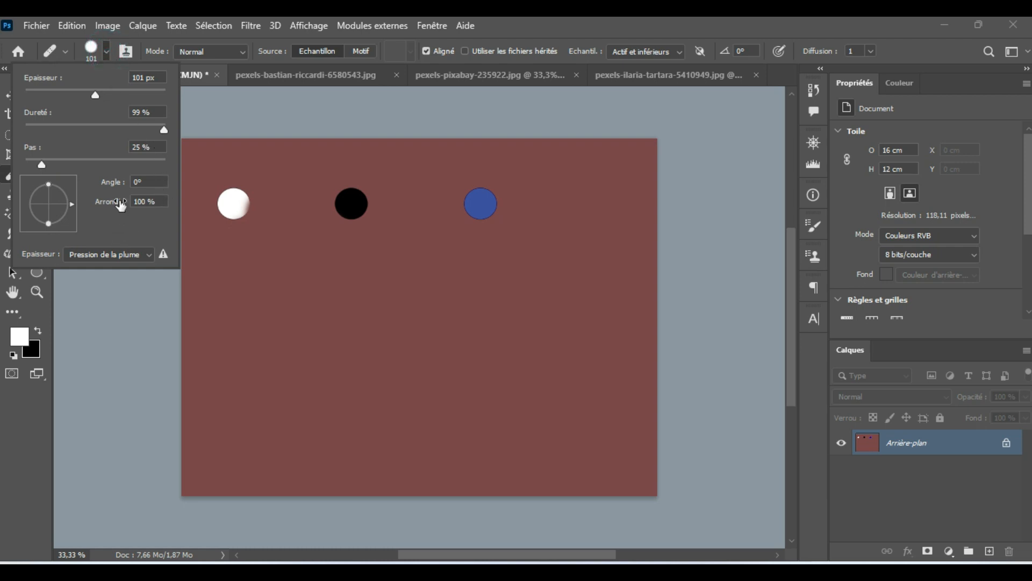
scroll(122, 206, "down", 1)
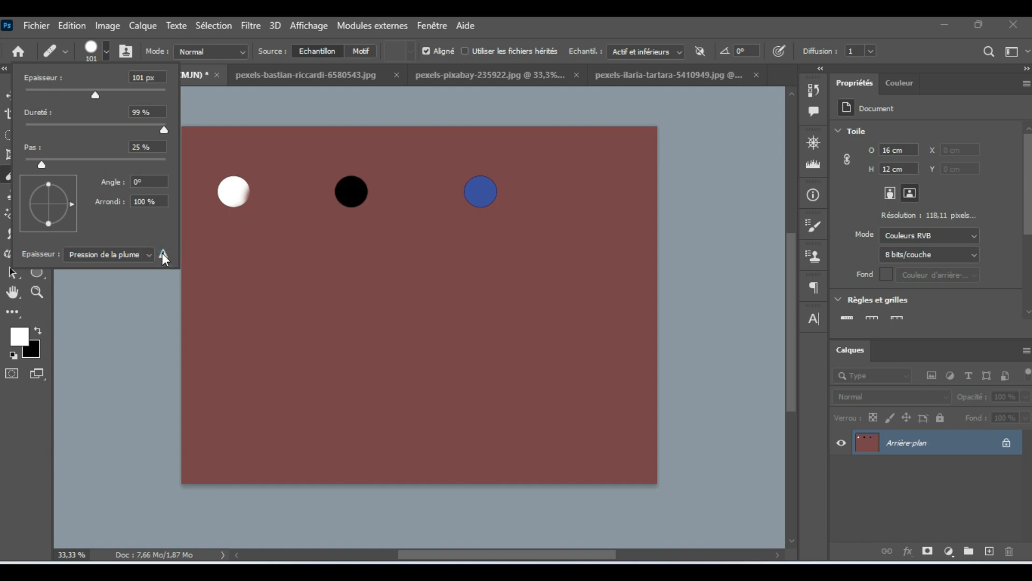
left_click(143, 255)
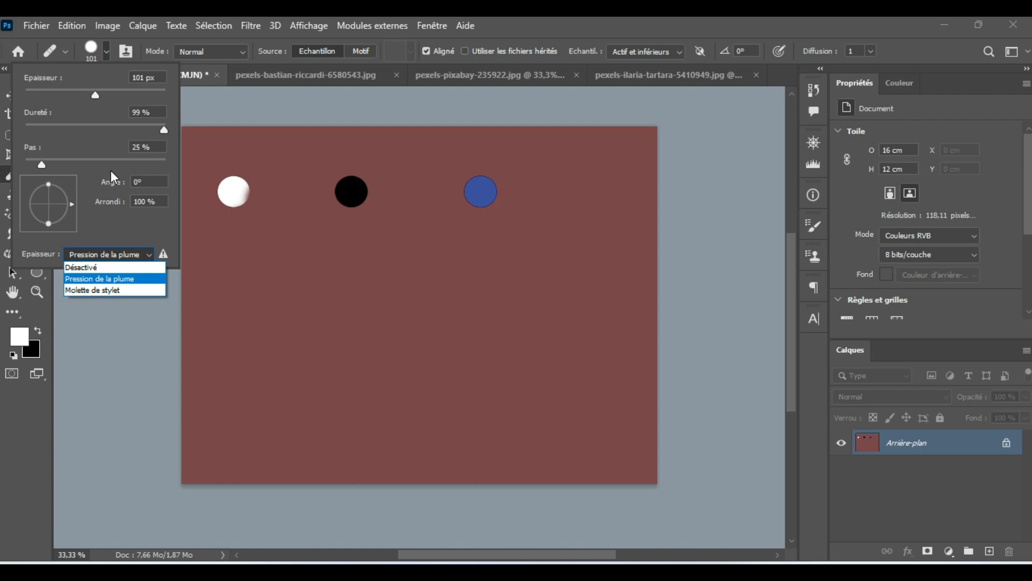
left_click(186, 98)
left_click(186, 98)
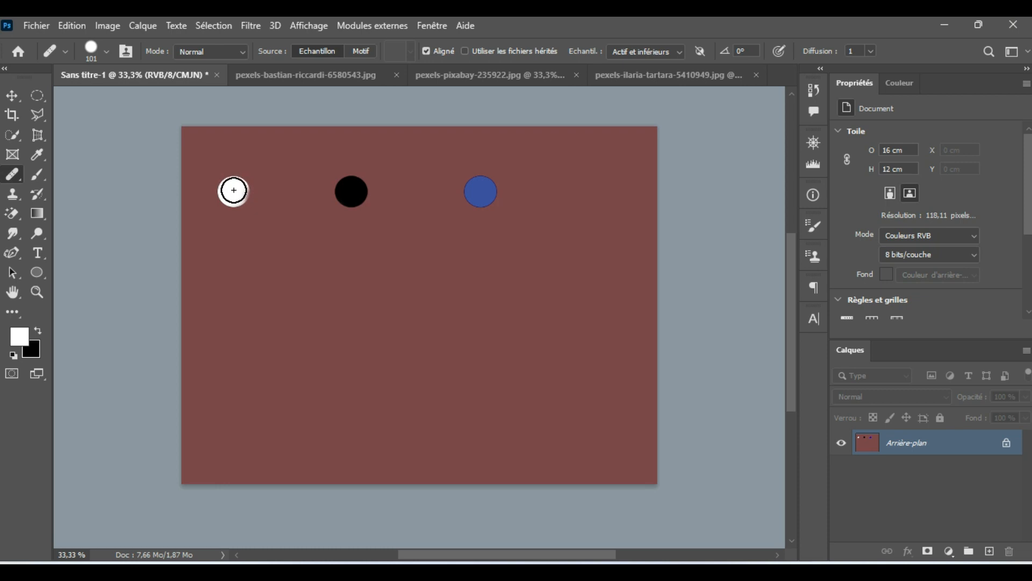
Step: Try adjusting the healing brush diameter over the white disc
right_click(238, 198, "alt")
right_click(232, 191, "alt")
right_click(234, 190, "alt")
right_click(233, 191, "alt")
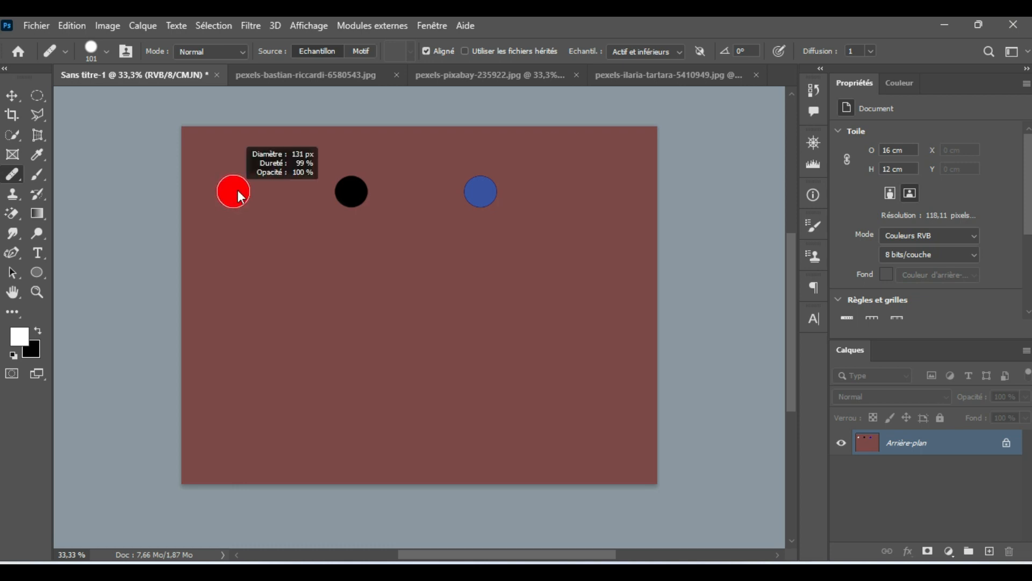
right_click(234, 196, "alt")
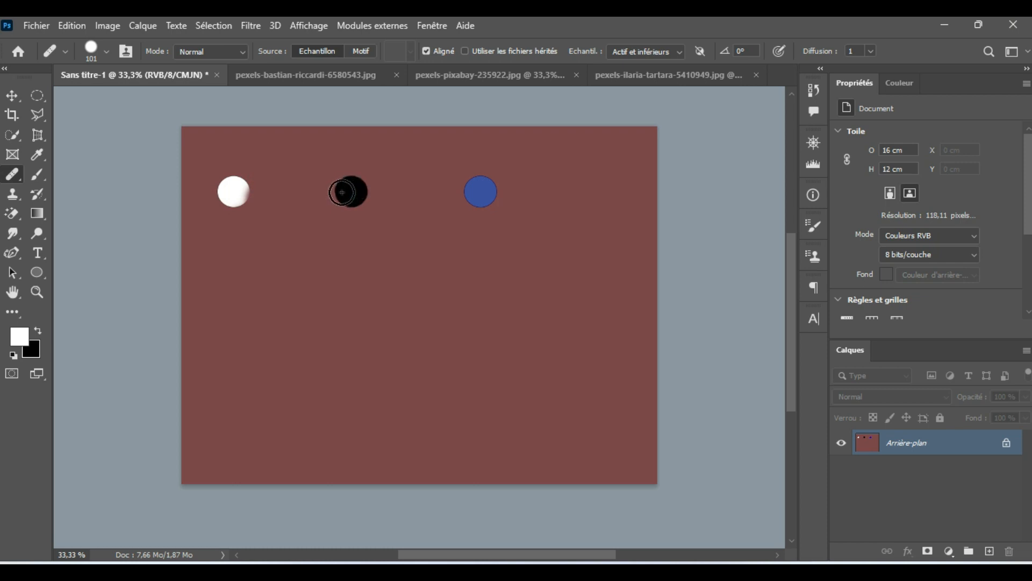
Step: Sample the black disc and apply the Healing Brush once on the background just below it
right_click(349, 189, "alt")
left_click(346, 241)
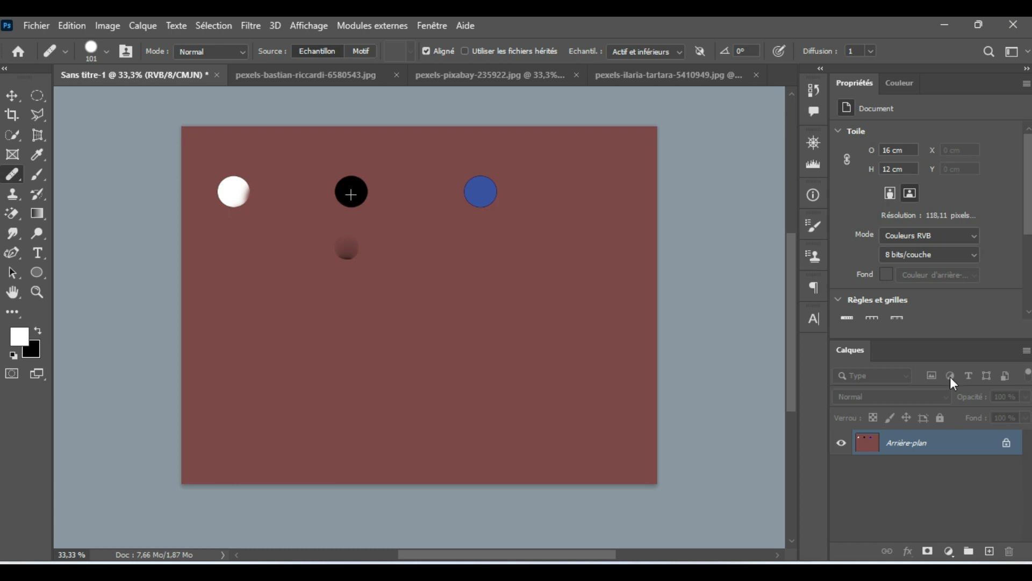
Step: Add a new empty layer above the background and keep the healing sample source at Actif et inférieurs
left_click(988, 551)
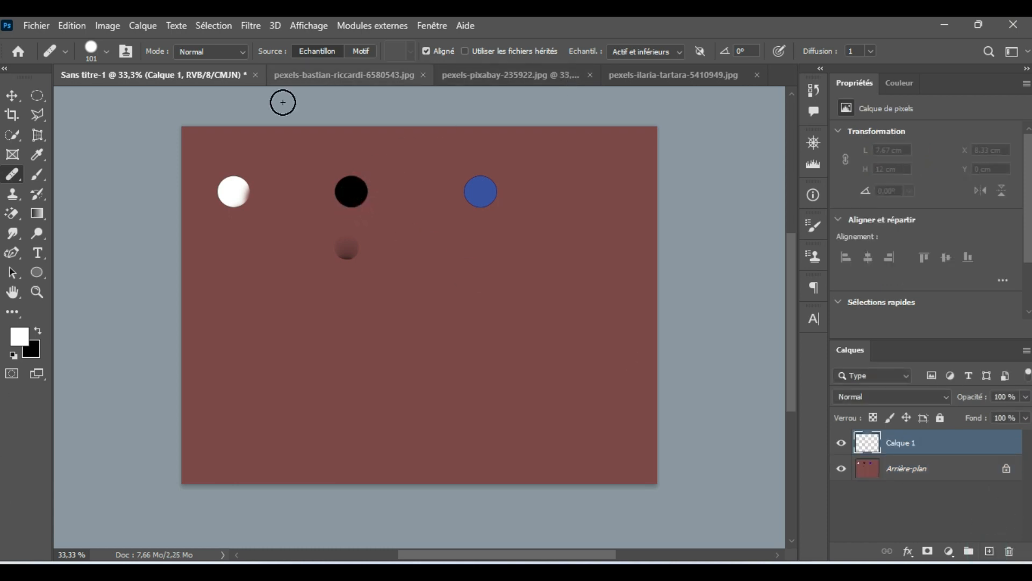
left_click(673, 51)
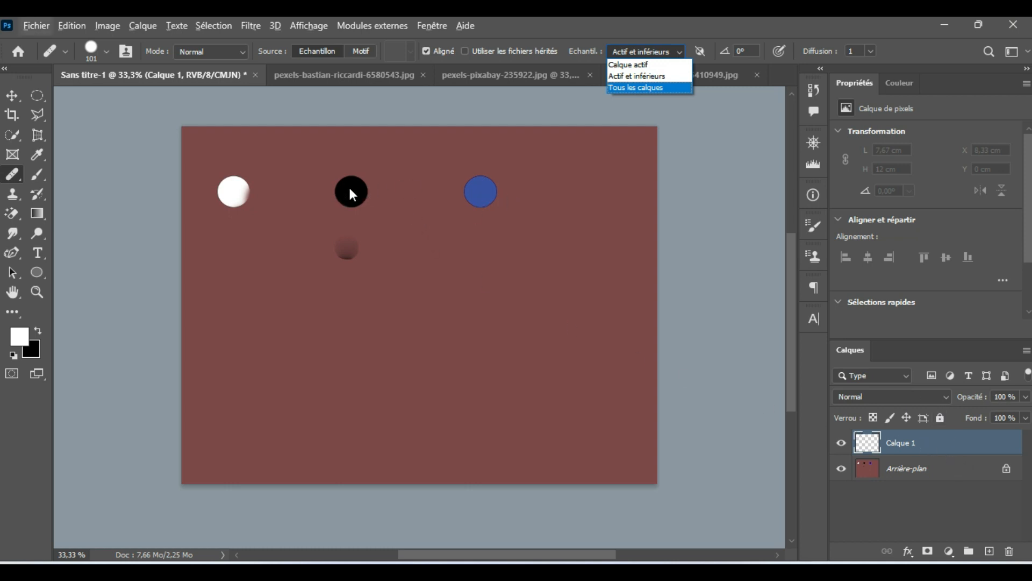
left_click(16, 176)
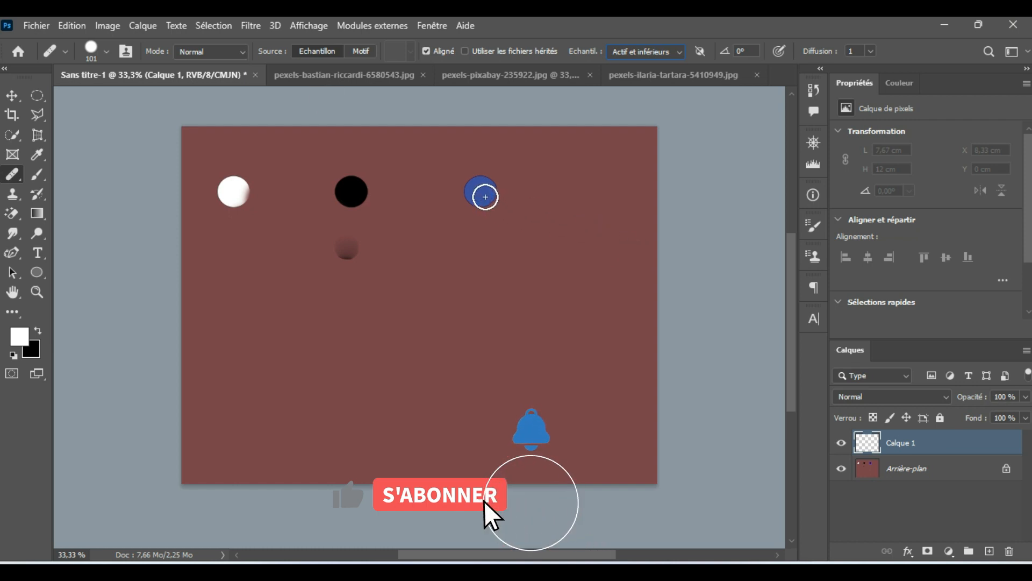
Step: Enlarge the brush to 179 px, sample the blue disc and heal copies down the canvas beneath it in aligned mode
left_click_drag(482, 193, 496, 194)
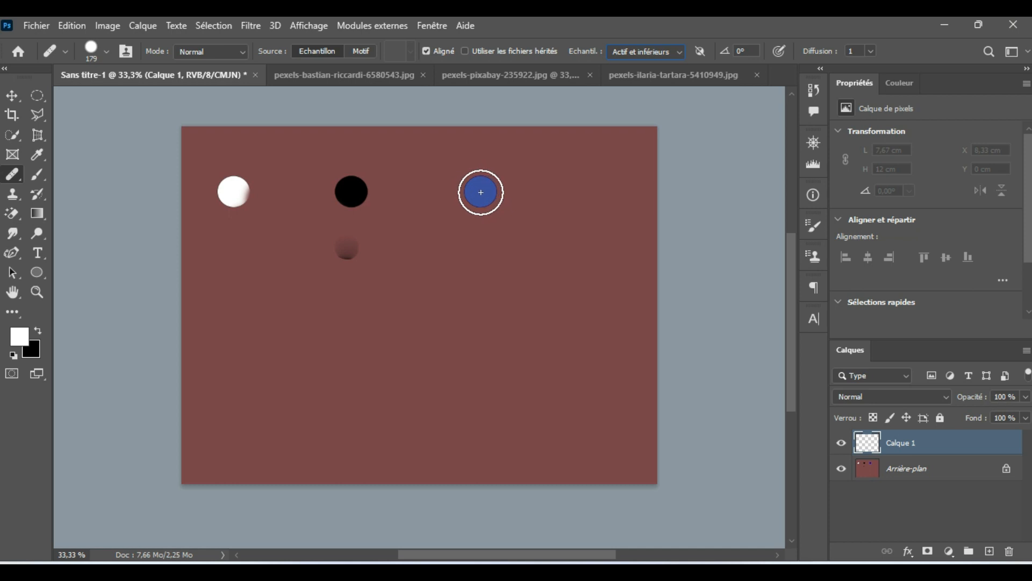
left_click(482, 192, "alt")
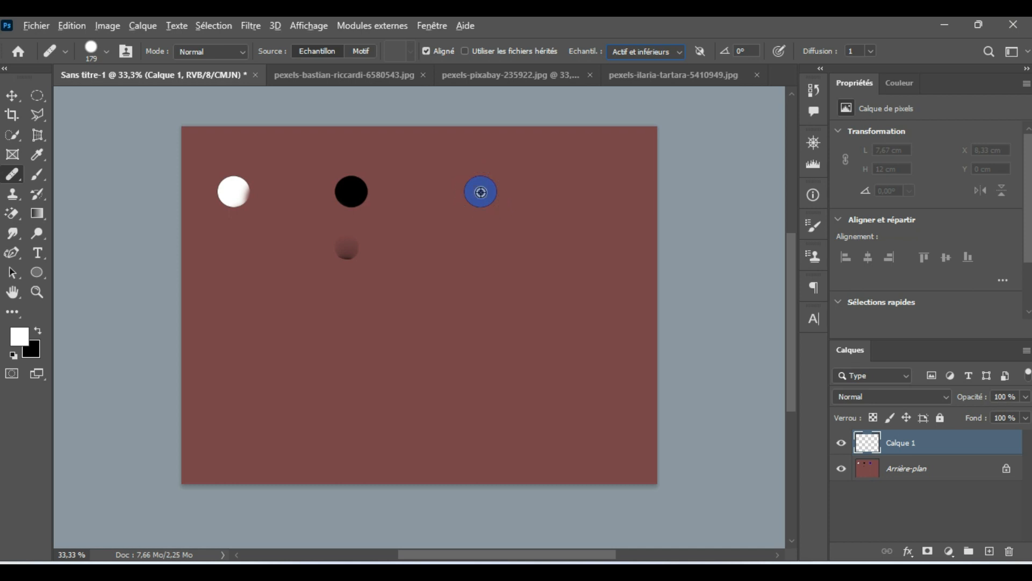
left_click(477, 250)
left_click(473, 311)
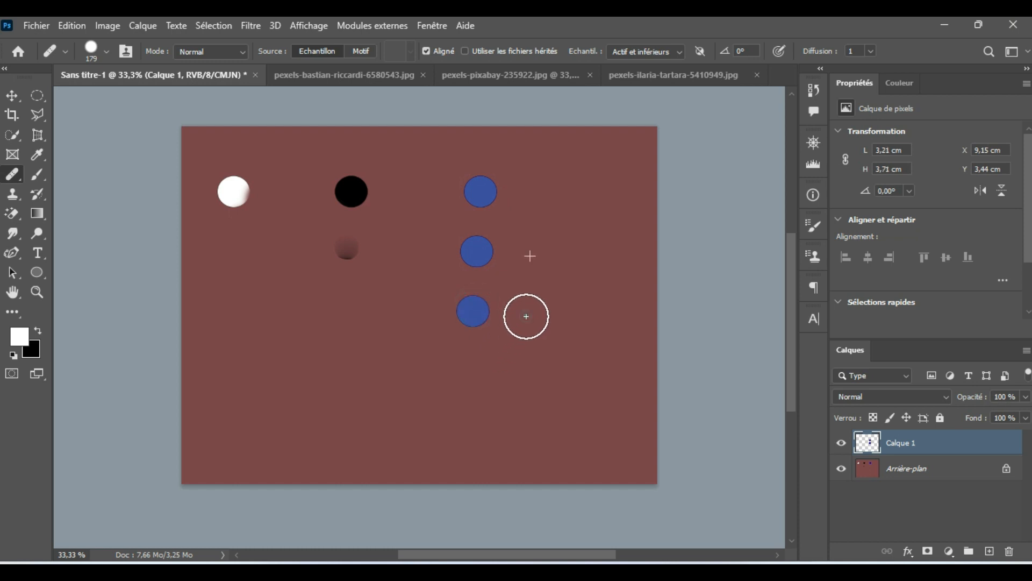
left_click(527, 312)
left_click(465, 372)
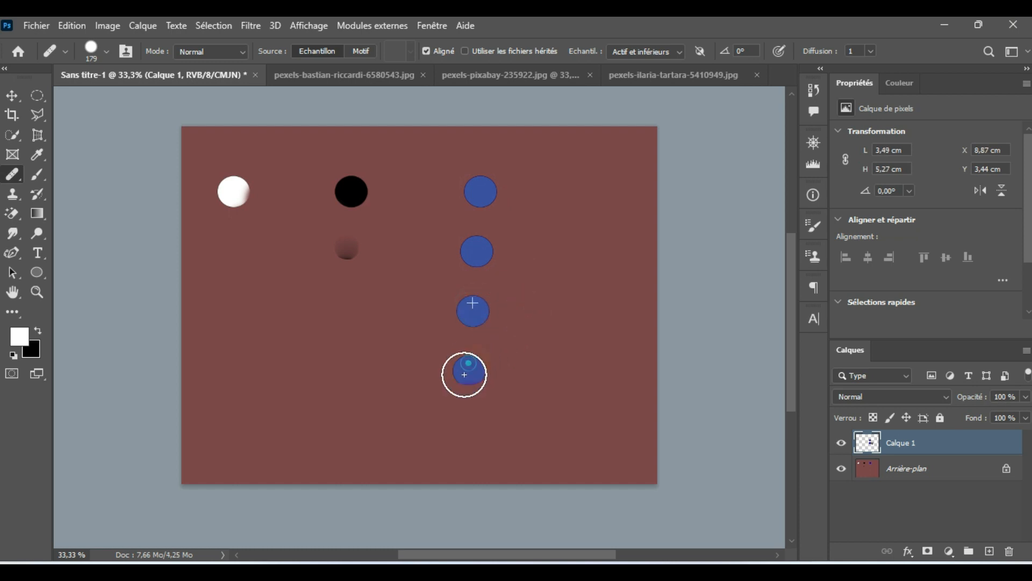
left_click(420, 410)
left_click(603, 324)
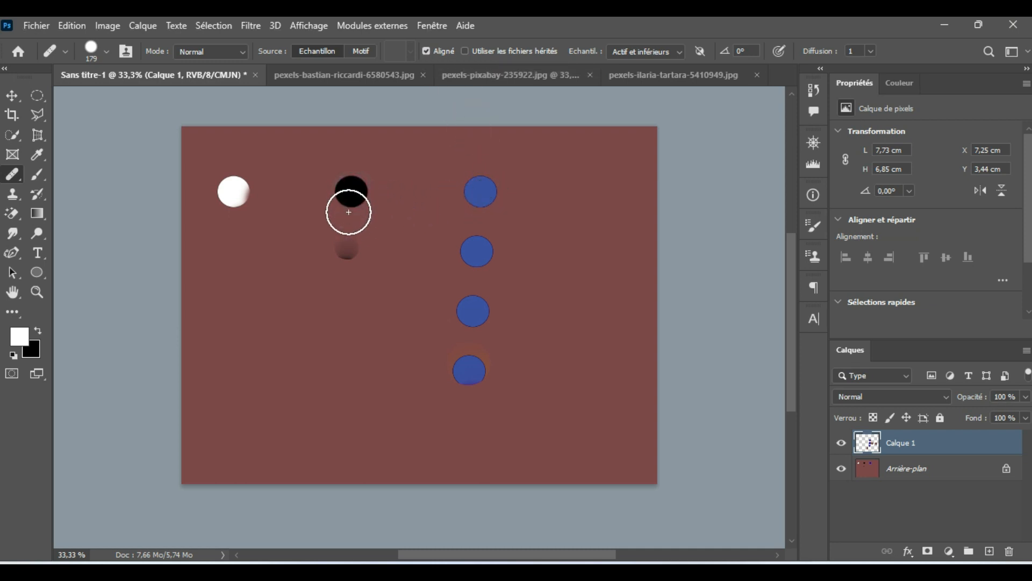
Step: Sample the black disc in aligned mode and heal copies of it below, continuing with a freehand stroke
left_click(350, 192, "alt")
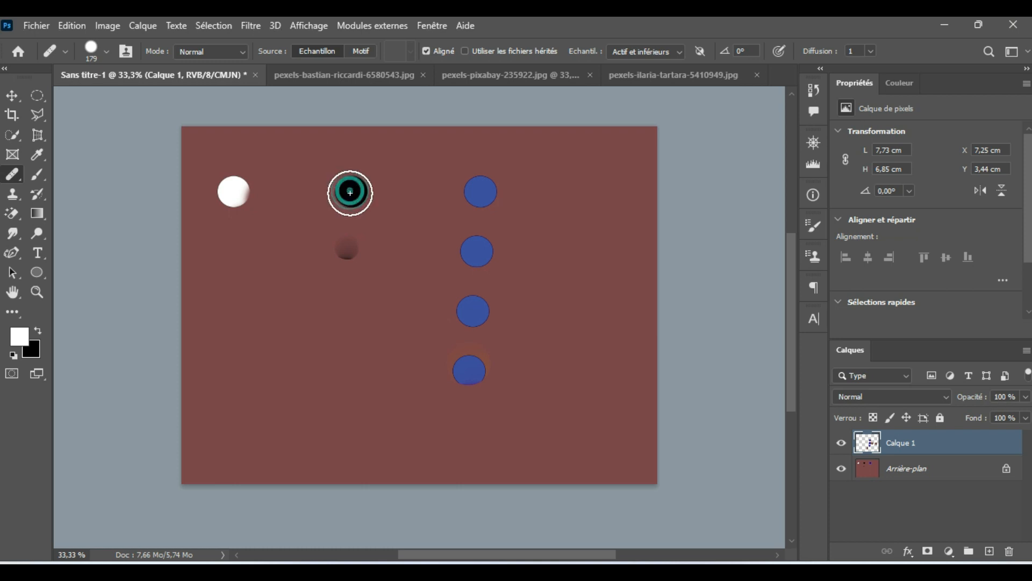
left_click(344, 245)
mouse_move(344, 282)
left_mouse_down()
mouse_move(313, 341)
mouse_move(330, 355)
mouse_move(363, 344)
mouse_move(322, 380)
mouse_move(311, 224)
left_mouse_up()
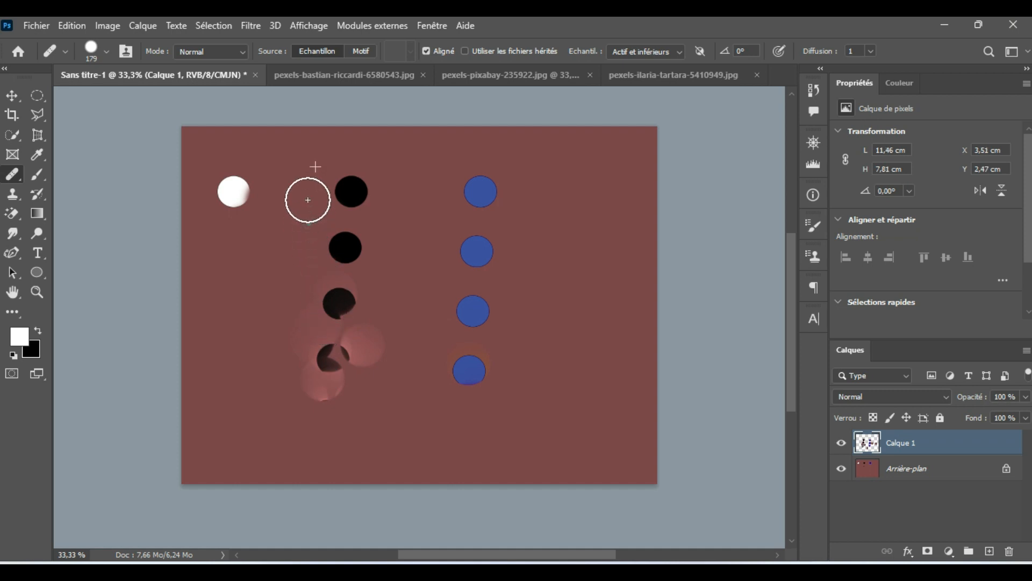
Step: Turn off Aligné, sample the black disc and stamp many copies of it all over the canvas
left_click(426, 50)
left_click(352, 196, "alt")
left_click(418, 170)
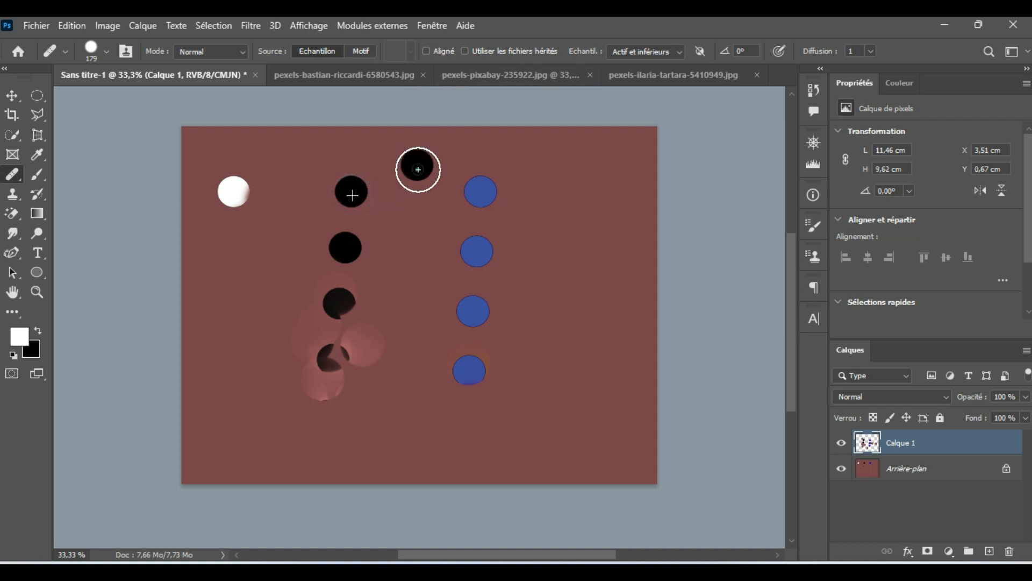
left_click(412, 242)
left_click(525, 220)
left_click(578, 144)
left_click(617, 316)
left_click(555, 298)
left_click(650, 206)
left_click(597, 209)
left_click(593, 249)
left_click(609, 265)
left_click(410, 368)
left_click(391, 314)
left_click(323, 348)
left_click(285, 363)
left_click(240, 254)
left_click(285, 231)
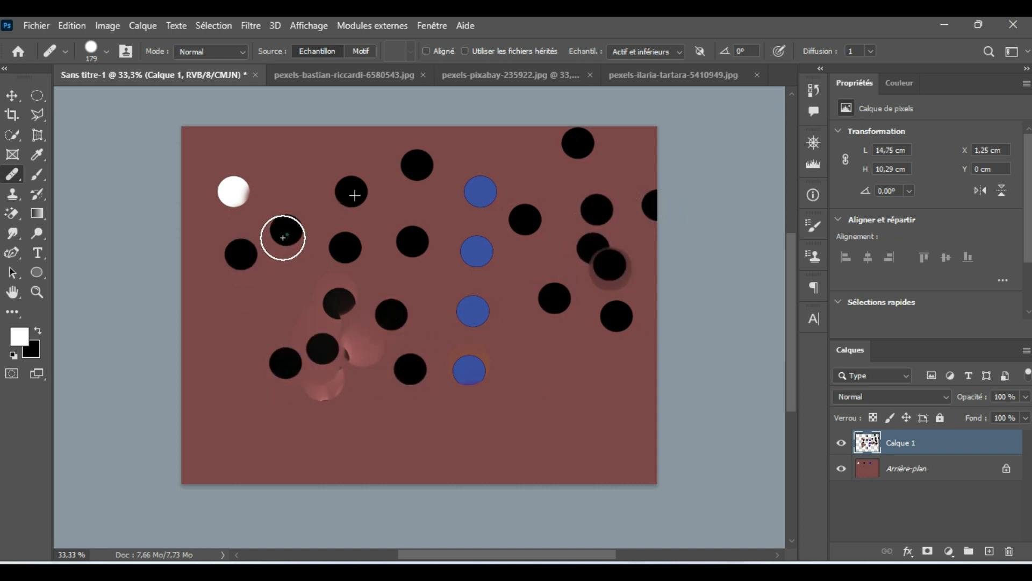
Step: Delete the layer Calque 1 that holds the healed copies
left_click_drag(931, 448, 1012, 548)
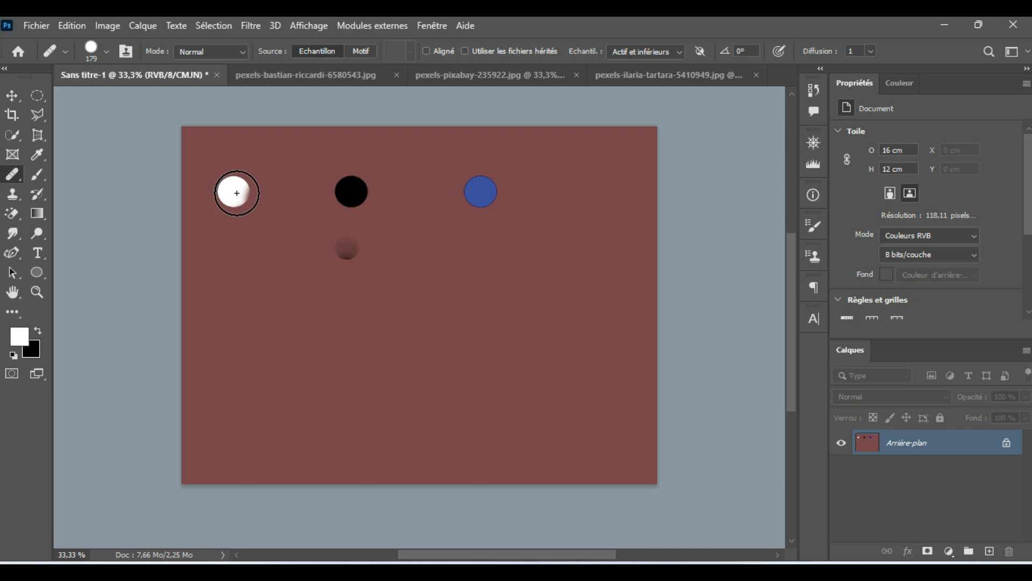
Step: Sample the white disc and stamp five copies of it on the background layer, below the original discs
left_click(236, 192, "alt")
left_click(256, 263)
left_click(283, 291)
left_click(370, 299)
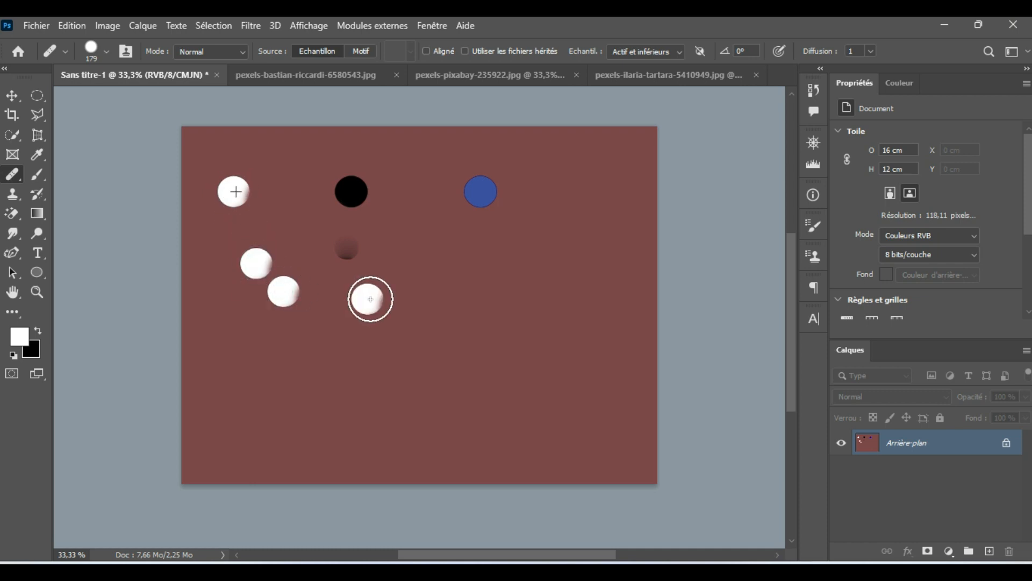
left_click(319, 259)
left_click(290, 251)
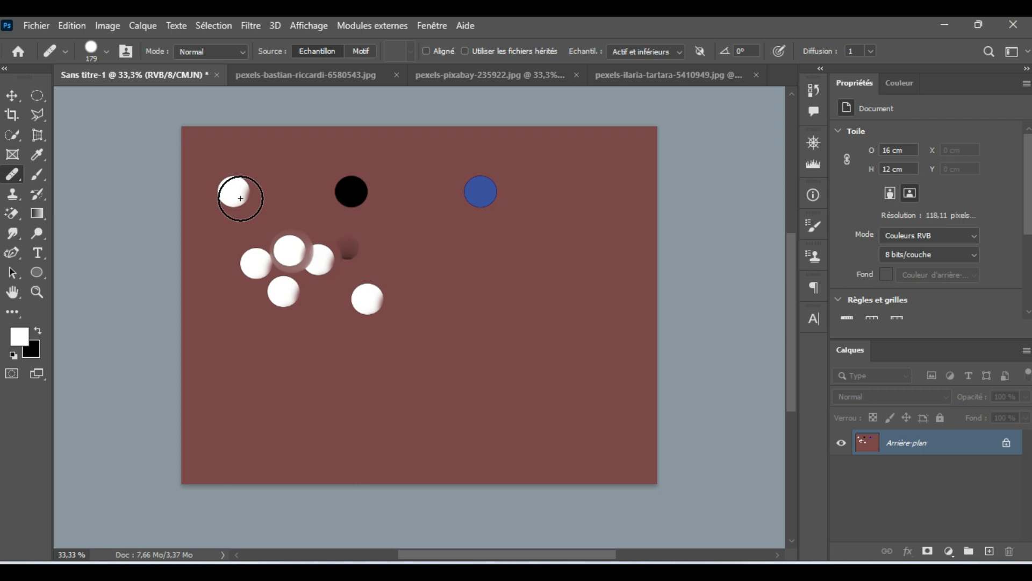
Step: Set the healing source to Motif and choose the first pattern in the Herbe group
left_click(360, 49)
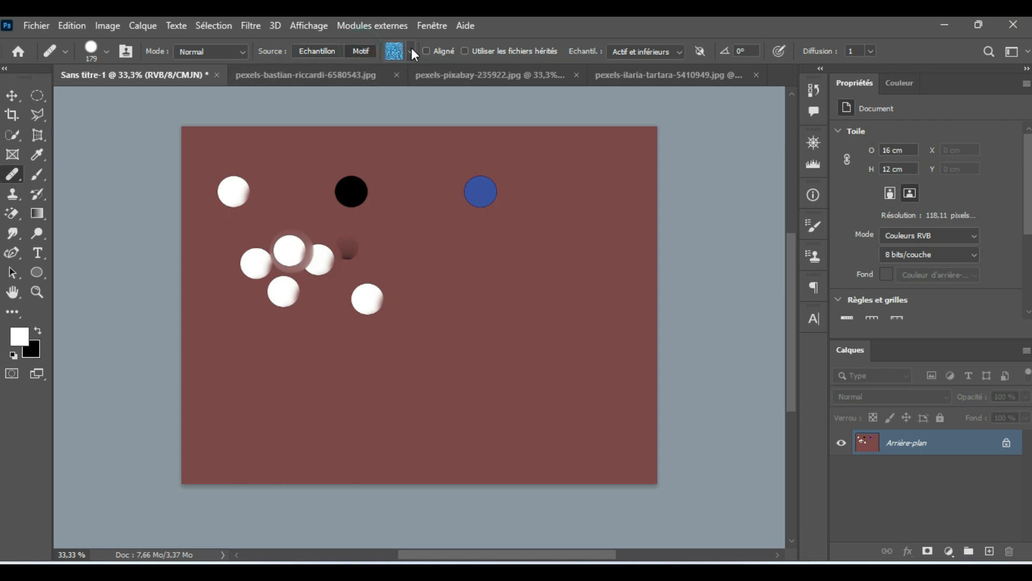
left_click(412, 53)
scroll(366, 134, "down", 1)
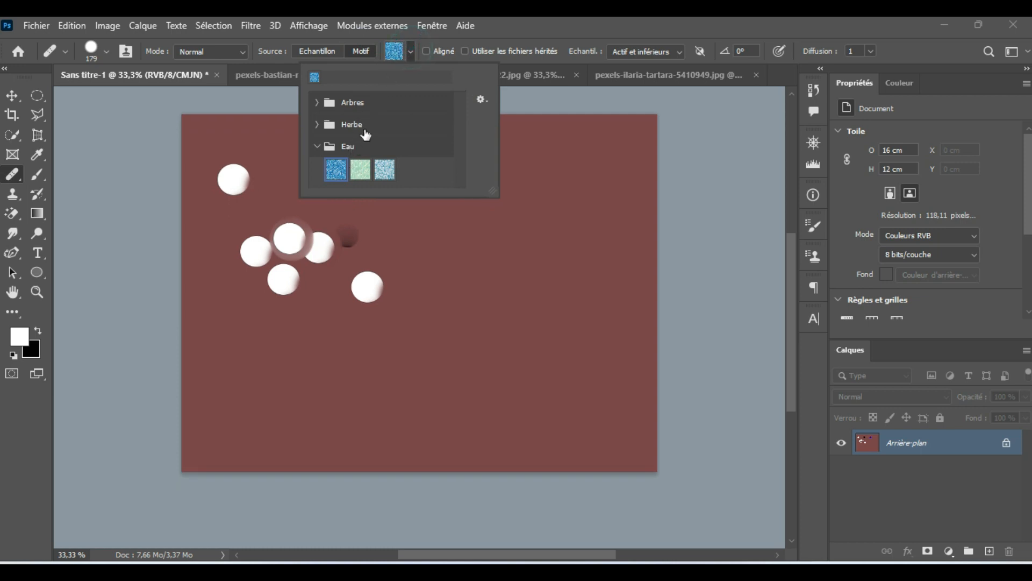
scroll(365, 134, "down", 1)
left_click(317, 124)
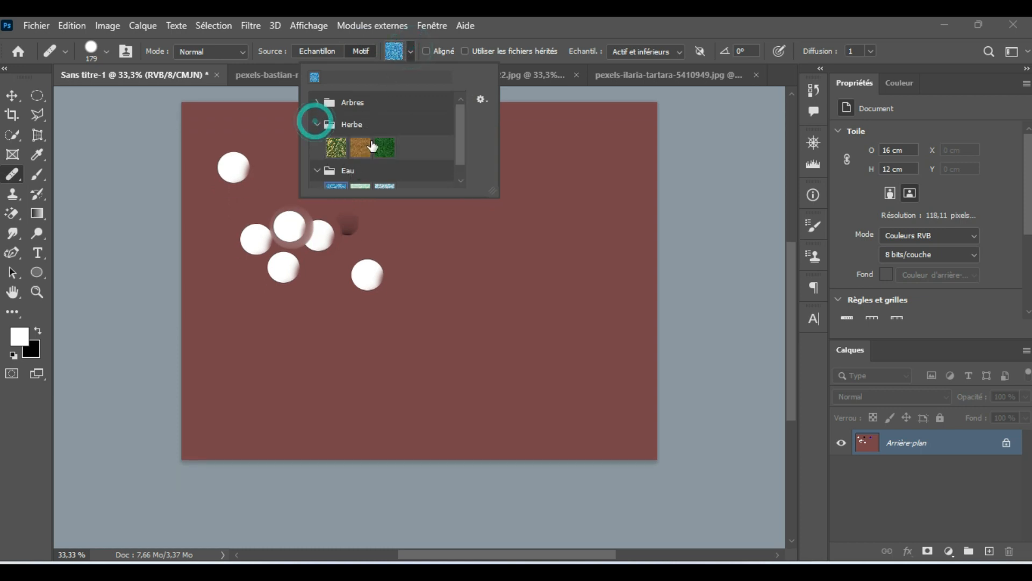
left_click(336, 148)
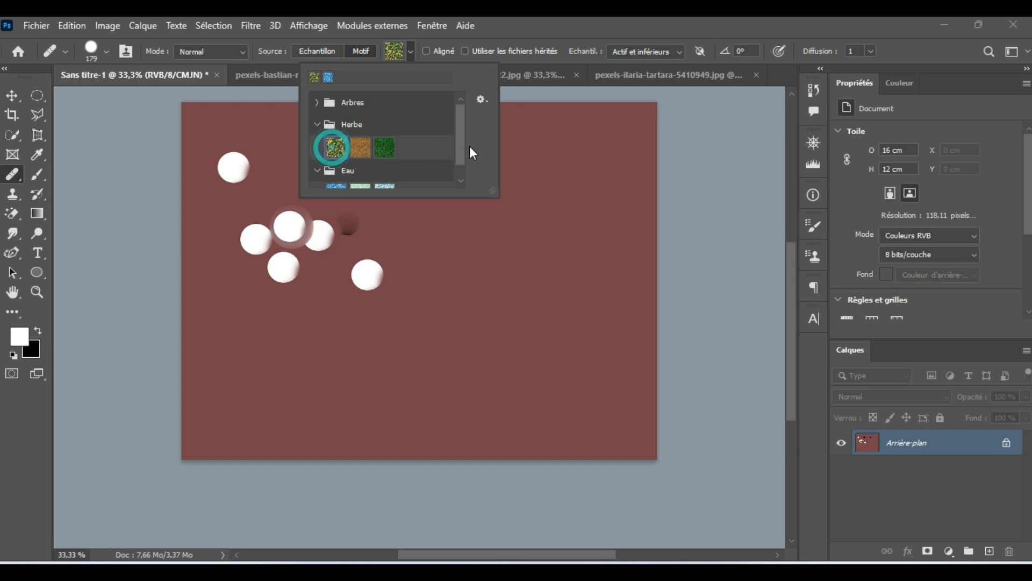
Step: Paint a large patch of the grass pattern over the blue disc and the surrounding right half of the canvas
left_click(529, 231)
left_click(575, 170)
left_click_drag(576, 235, 580, 267)
left_click(505, 322)
left_click_drag(490, 219, 451, 297)
mouse_move(524, 245)
left_mouse_down()
mouse_move(525, 215)
mouse_move(493, 333)
mouse_move(505, 304)
mouse_move(605, 267)
mouse_move(553, 207)
mouse_move(580, 176)
mouse_move(472, 229)
mouse_move(475, 199)
mouse_move(511, 165)
mouse_move(424, 256)
mouse_move(450, 237)
mouse_move(468, 178)
mouse_move(456, 198)
mouse_move(465, 278)
mouse_move(469, 198)
mouse_move(441, 188)
left_mouse_up()
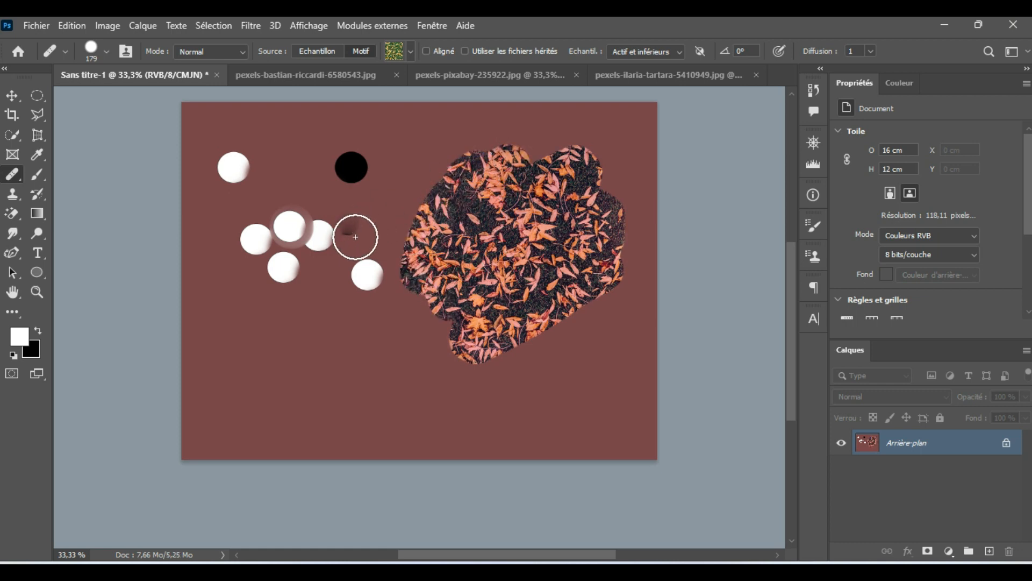
Step: Paint the pattern over the black disc, the original white disc and several white copies, extending it into the large patch
left_click(353, 166)
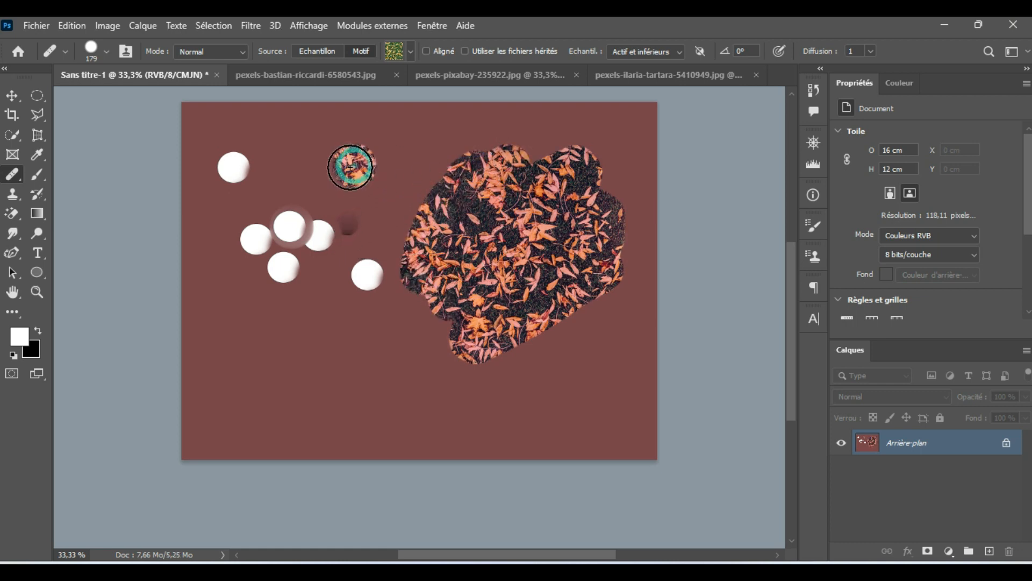
left_click(234, 164)
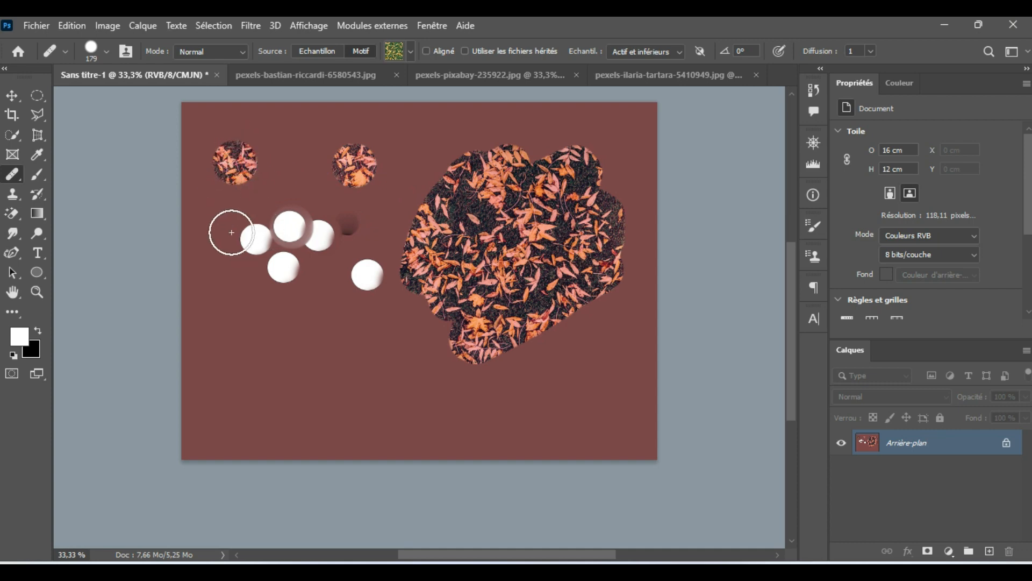
left_click(291, 226)
left_click(327, 238)
mouse_move(330, 240)
left_mouse_down()
mouse_move(361, 280)
mouse_move(305, 298)
mouse_move(335, 267)
mouse_move(474, 205)
mouse_move(384, 237)
mouse_move(467, 177)
mouse_move(317, 230)
mouse_move(451, 150)
mouse_move(319, 181)
mouse_move(418, 130)
mouse_move(321, 168)
left_mouse_up()
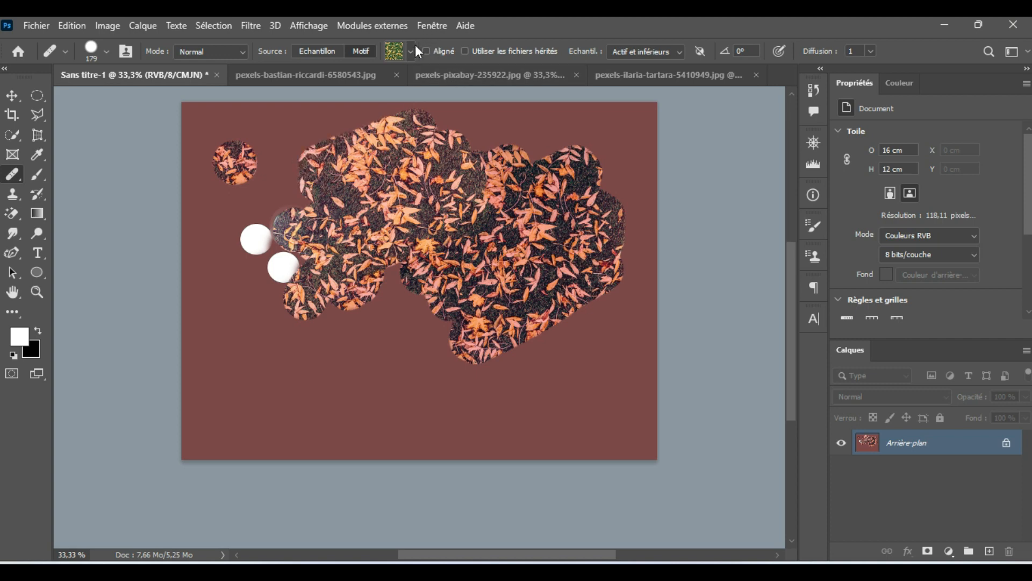
mouse_move(412, 167)
left_mouse_down()
mouse_move(398, 121)
mouse_move(409, 116)
mouse_move(560, 130)
mouse_move(502, 156)
left_mouse_up()
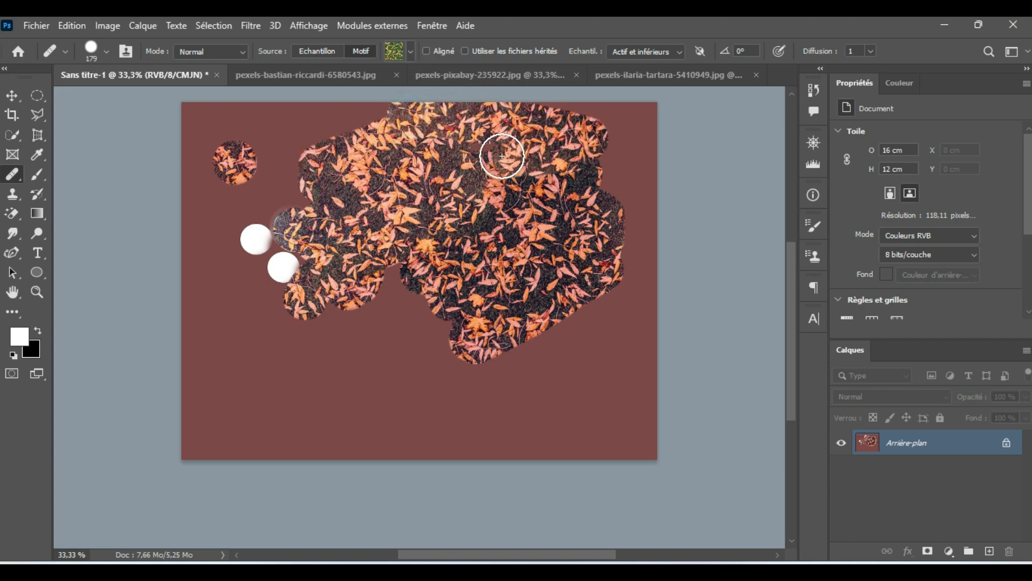
Step: Switch the healing source back to Echantillon and undo the last pattern strokes joining the large patch
left_click(324, 51)
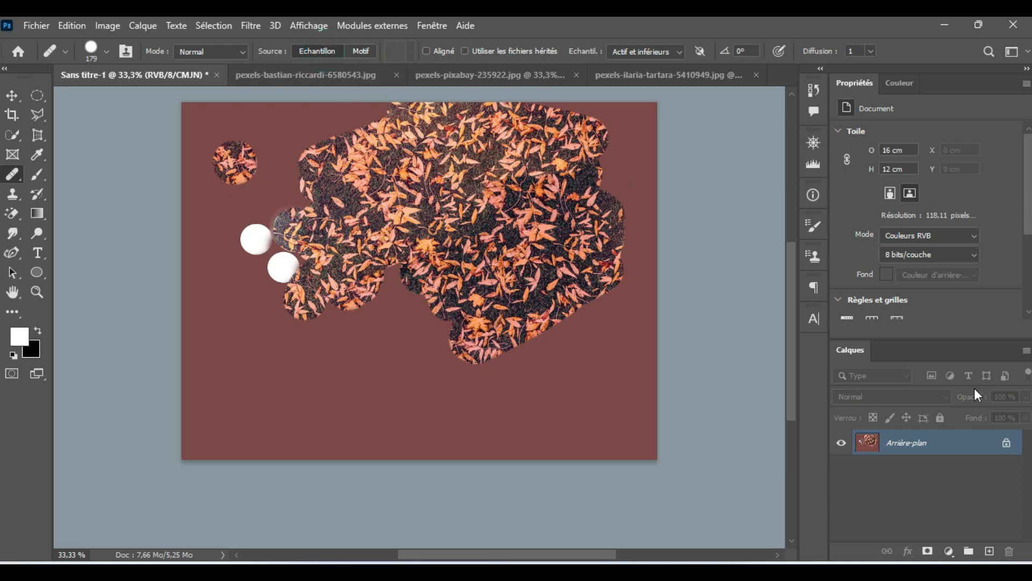
key("ctrl+z")
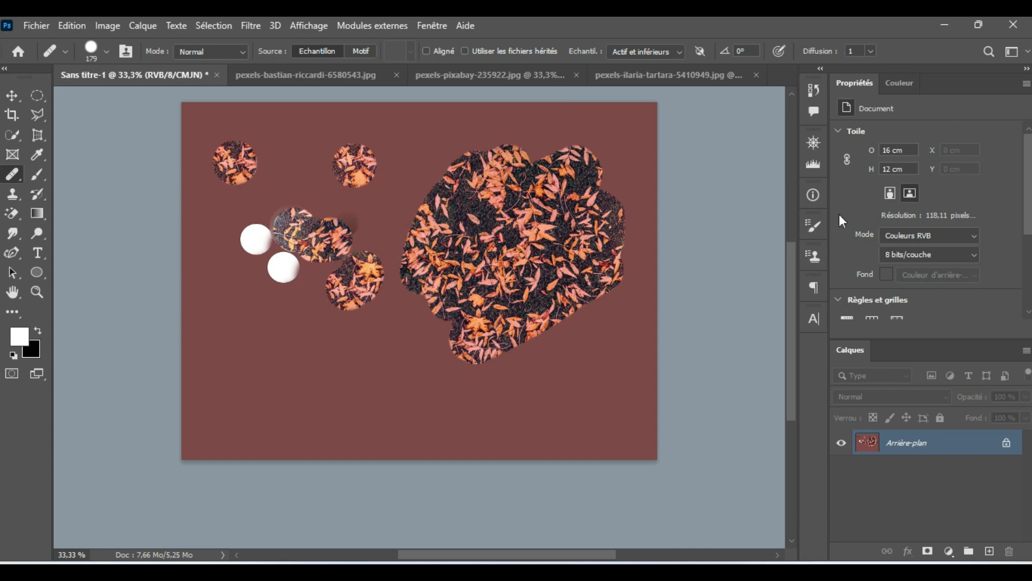
Step: Revert the test document to its initial Sans titre-1 history state, removing all healing strokes
left_click(36, 25)
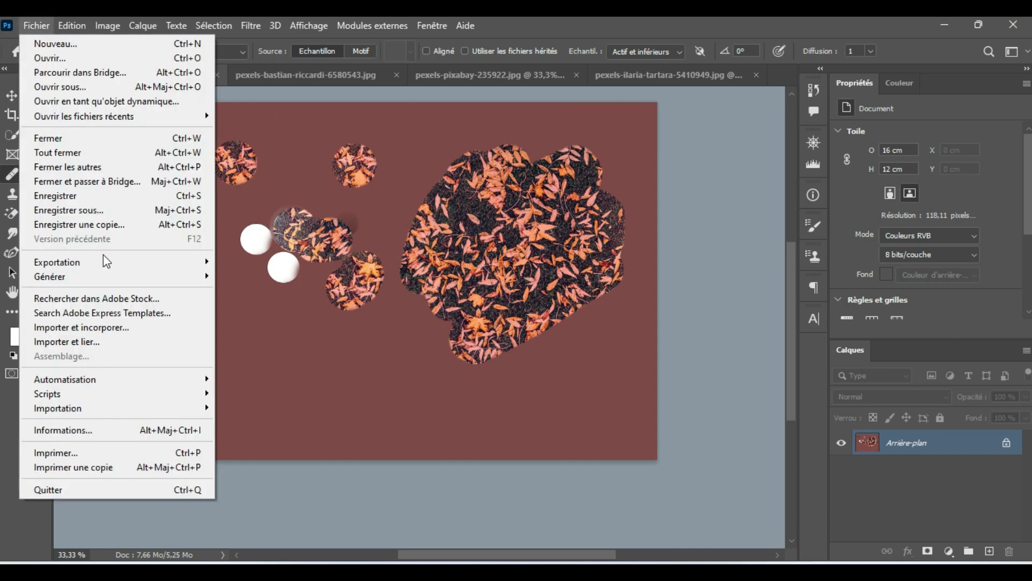
left_click(813, 90)
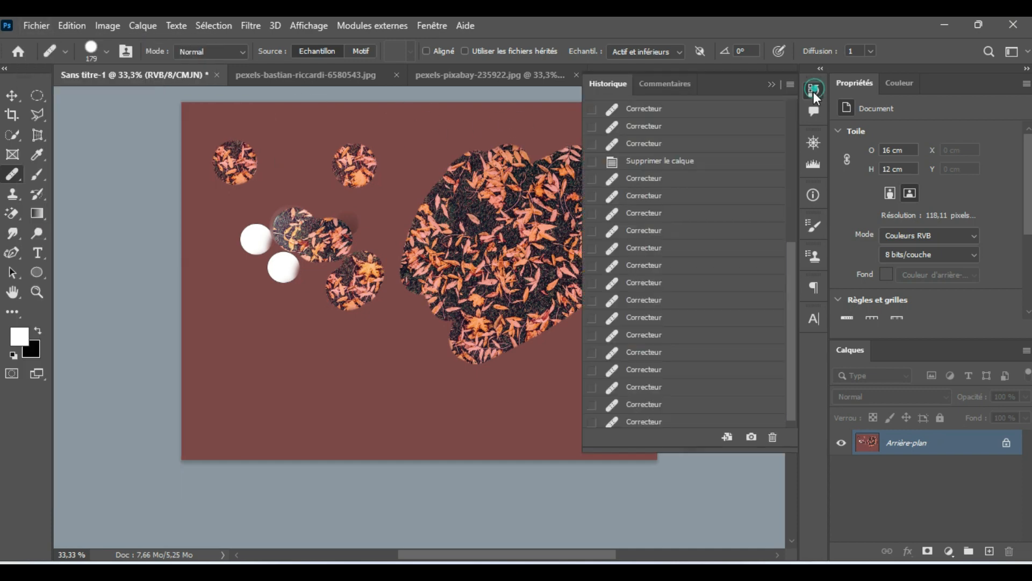
scroll(712, 134, "up", 5)
scroll(713, 127, "up", 3)
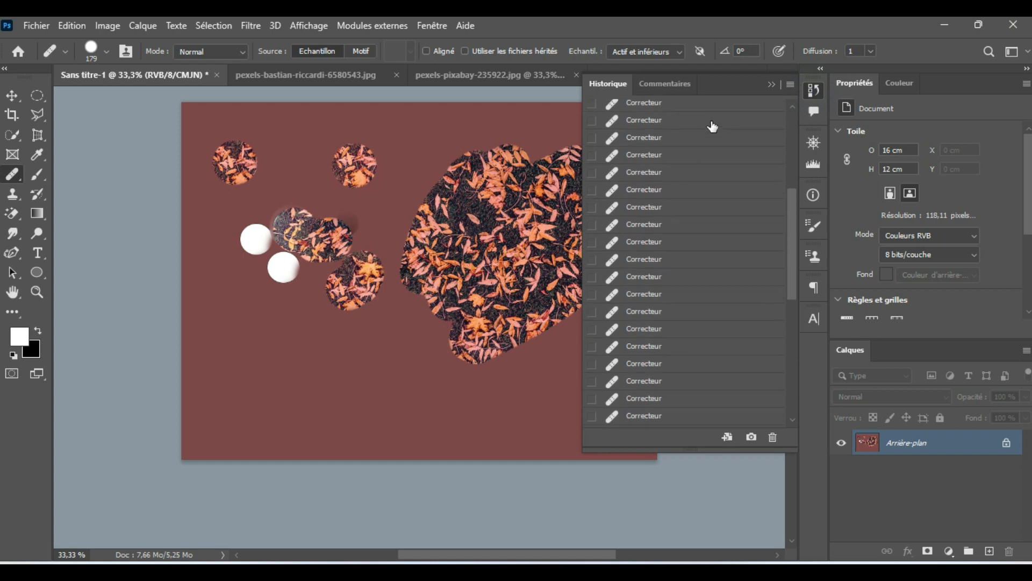
left_click(792, 106)
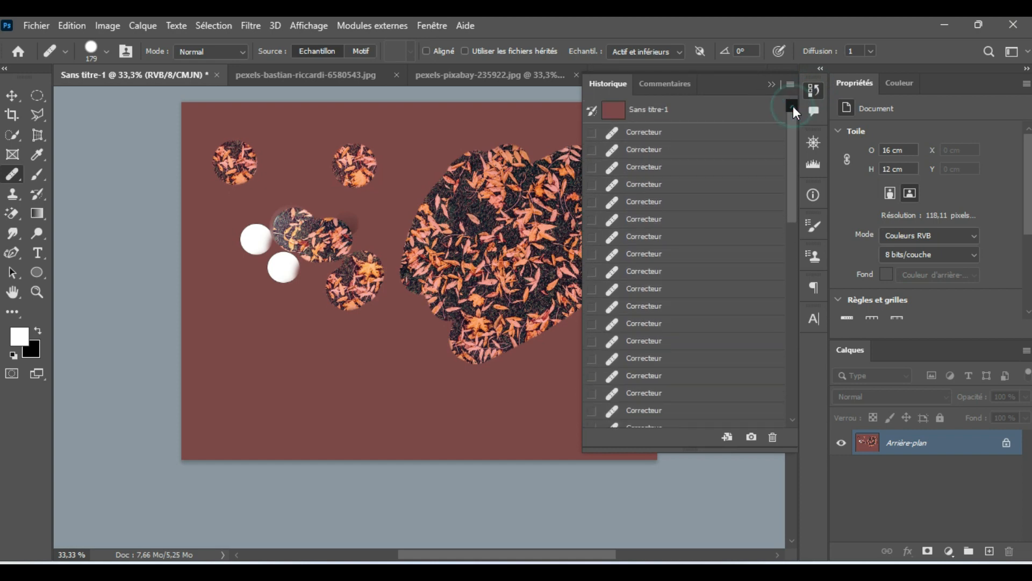
left_click(666, 119)
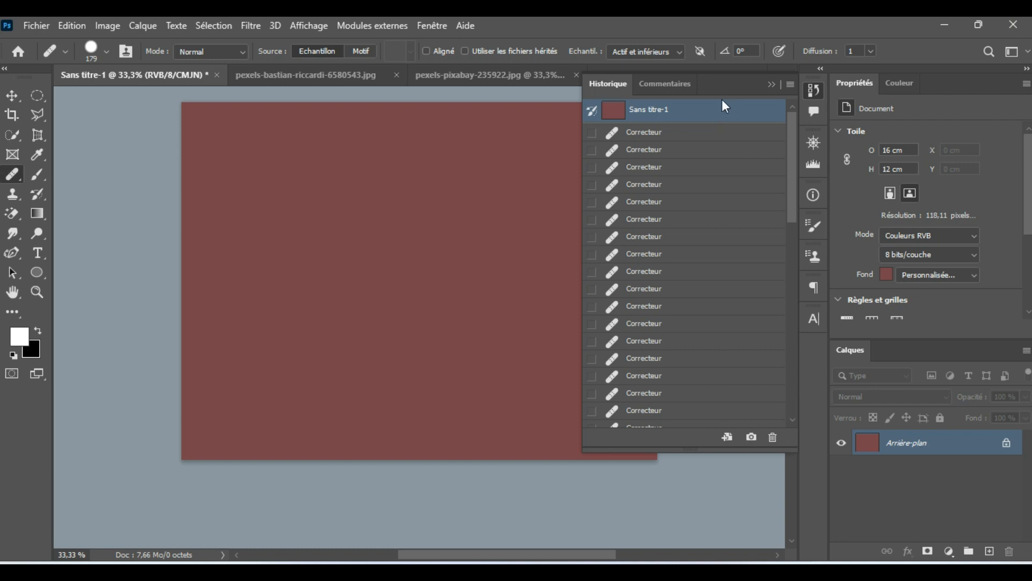
left_click(770, 84)
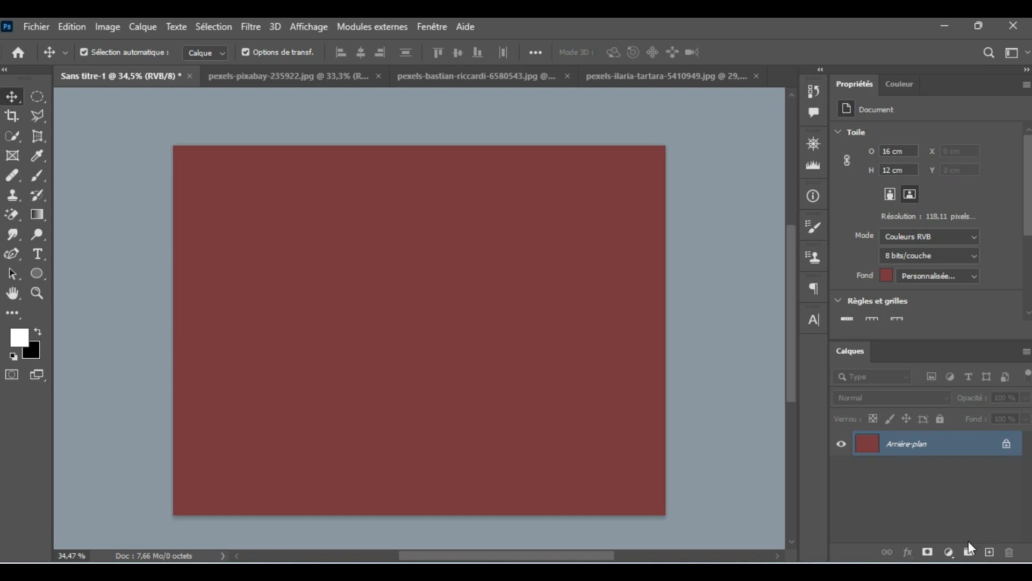
Step: Add a pattern fill layer using the green grass pattern, the third in the Herbe group
left_click(949, 552)
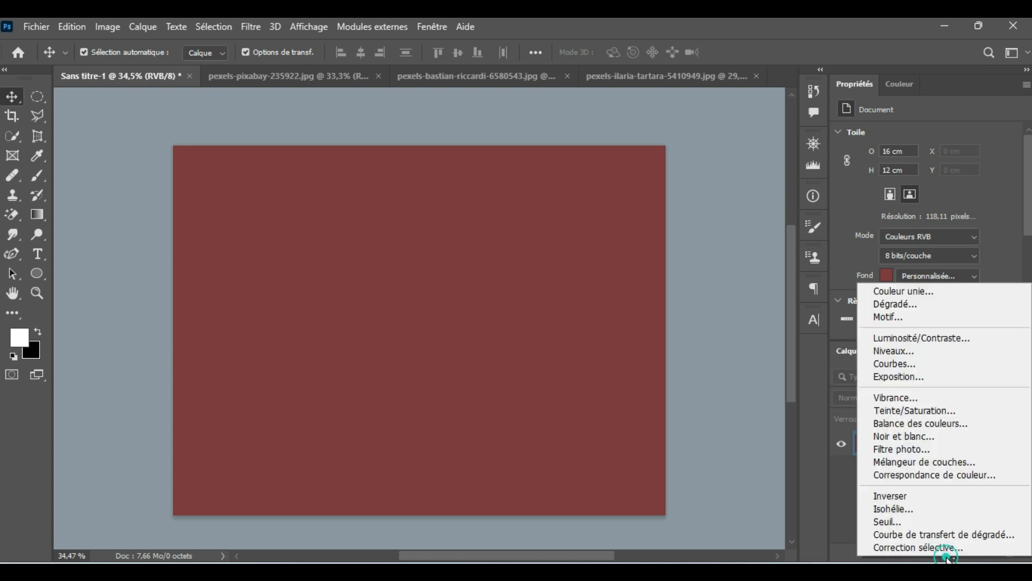
left_click(889, 316)
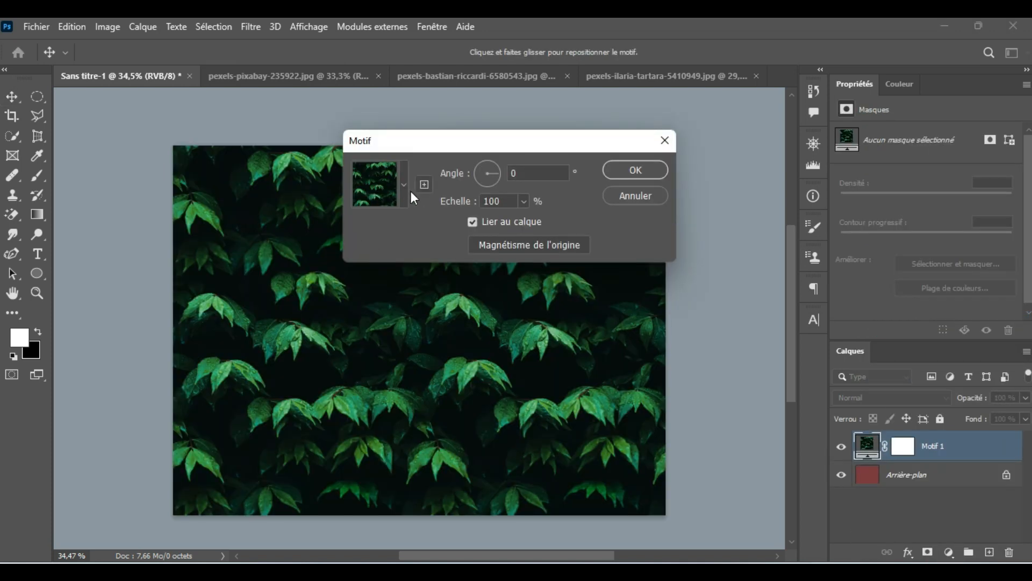
left_click(404, 185)
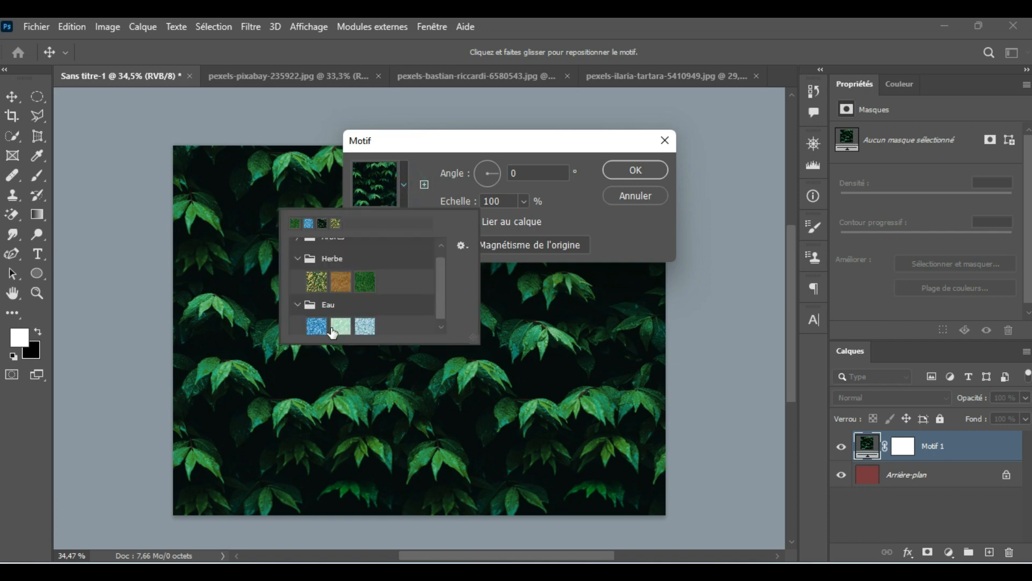
left_click(364, 286)
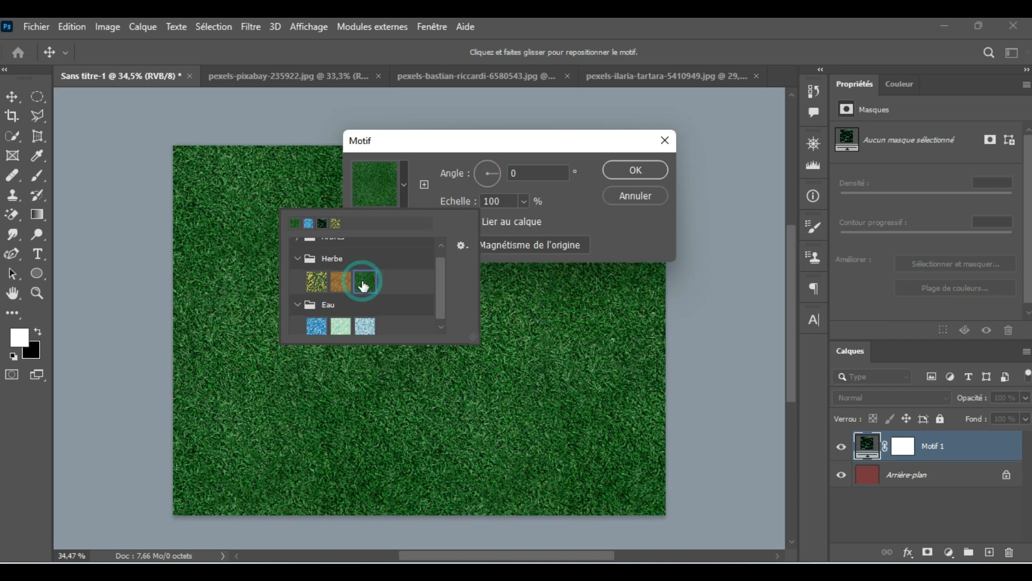
left_click(621, 171)
left_click(621, 171)
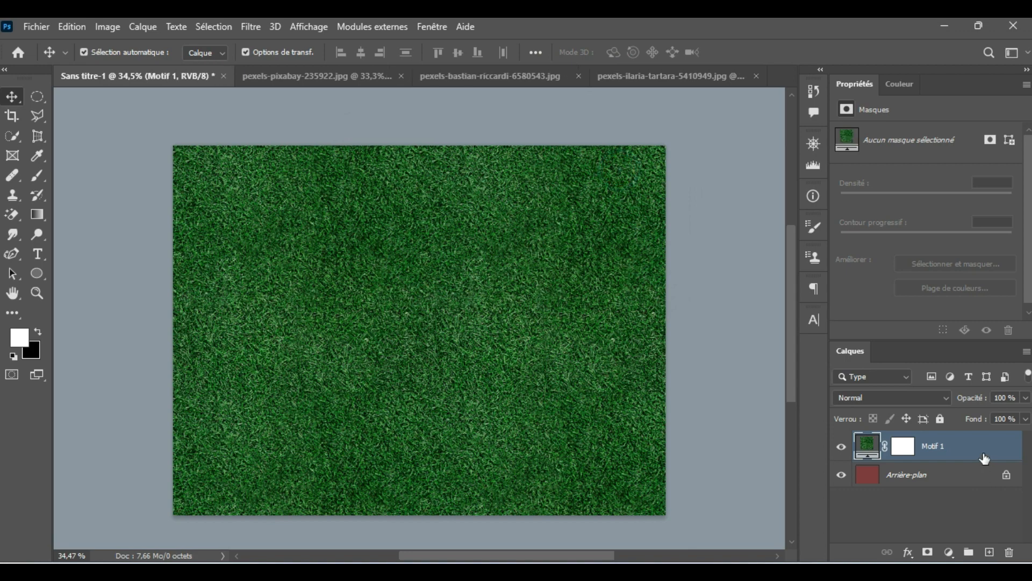
Step: Rasterize the grass layer and narrow it to 50% width so it covers only the right half of the canvas
right_click(984, 455)
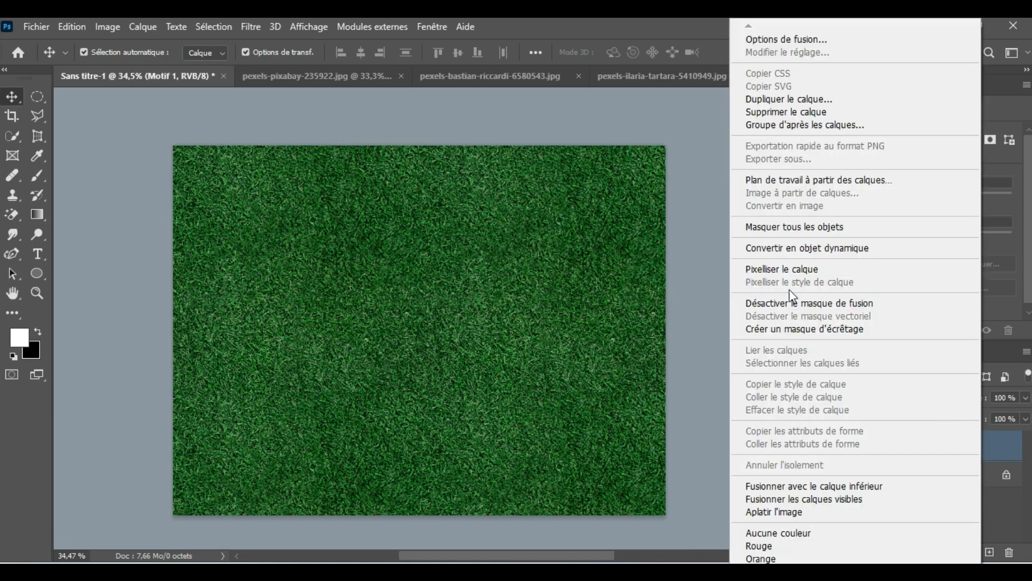
left_click(786, 269)
left_click_drag(170, 145, 428, 151)
left_click(319, 294)
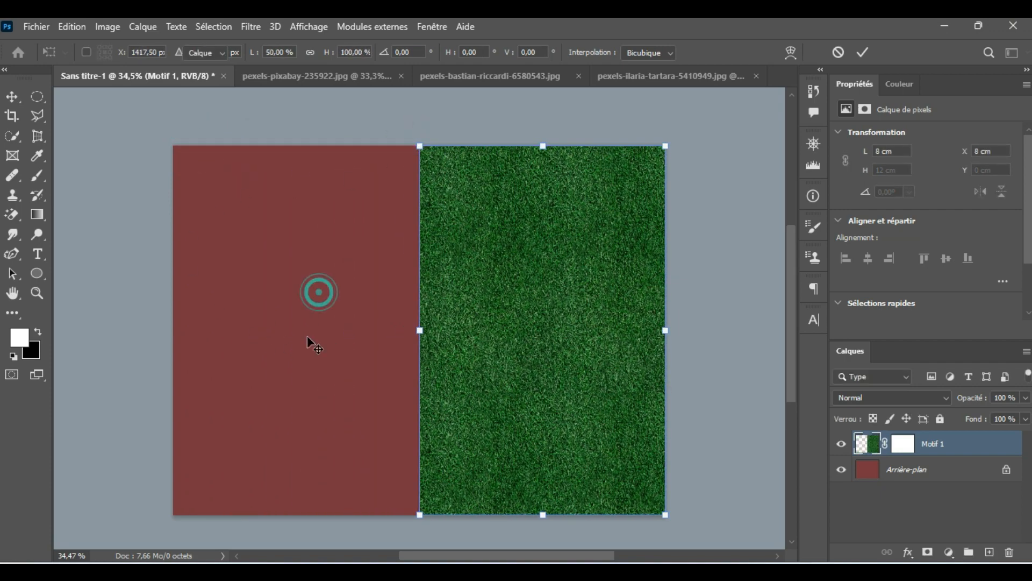
Step: With the Healing Brush in Normal mode, sample the green grass and paint a large patch on the upper red area
left_click(13, 177)
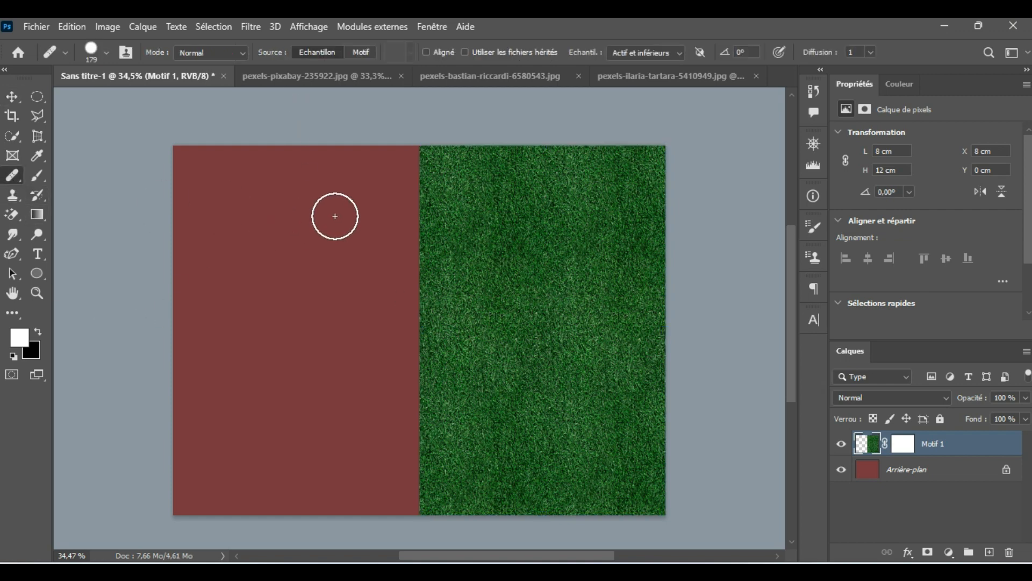
key("alt")
left_click(536, 235, "alt")
mouse_move(281, 228)
left_mouse_down()
mouse_move(281, 242)
mouse_move(320, 256)
mouse_move(326, 210)
mouse_move(262, 249)
mouse_move(248, 292)
mouse_move(263, 204)
mouse_move(313, 205)
mouse_move(320, 281)
mouse_move(270, 307)
mouse_move(260, 293)
mouse_move(271, 232)
mouse_move(315, 205)
mouse_move(347, 263)
mouse_move(299, 318)
mouse_move(256, 314)
mouse_move(231, 281)
mouse_move(224, 240)
mouse_move(295, 198)
mouse_move(366, 219)
mouse_move(368, 286)
mouse_move(270, 339)
mouse_move(241, 256)
mouse_move(313, 188)
mouse_move(296, 291)
mouse_move(334, 203)
mouse_move(345, 293)
mouse_move(313, 238)
mouse_move(374, 235)
mouse_move(350, 290)
mouse_move(348, 248)
left_mouse_up()
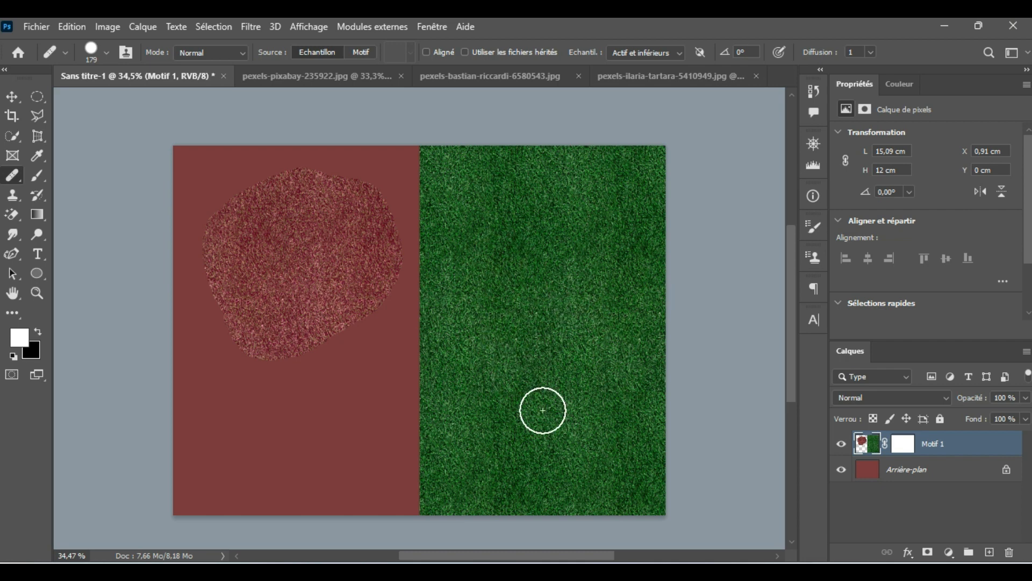
Step: Set the healing mode to Remplacer, resample the grass and paint a second patch on the lower red area
left_click(244, 53)
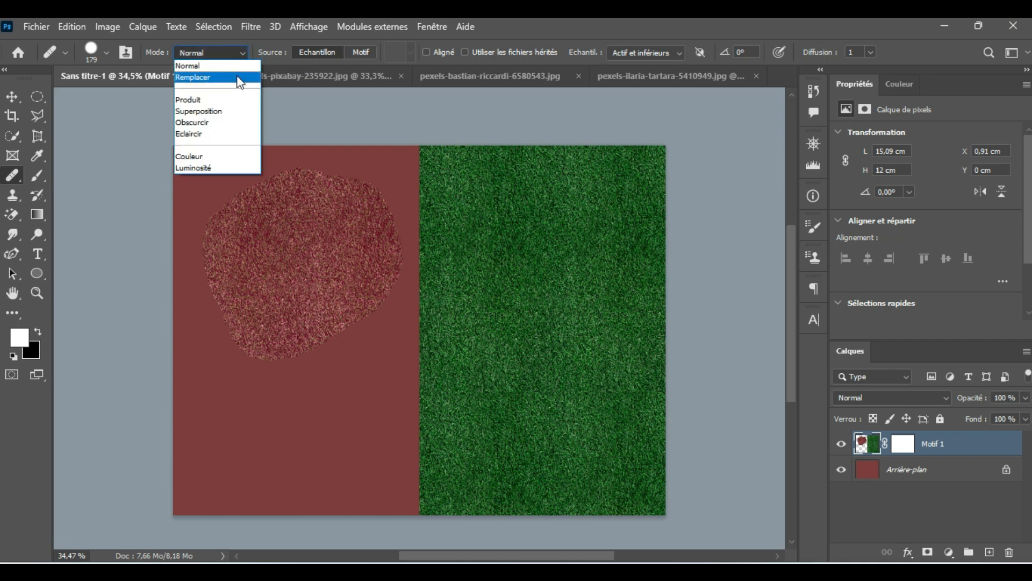
left_click(237, 77)
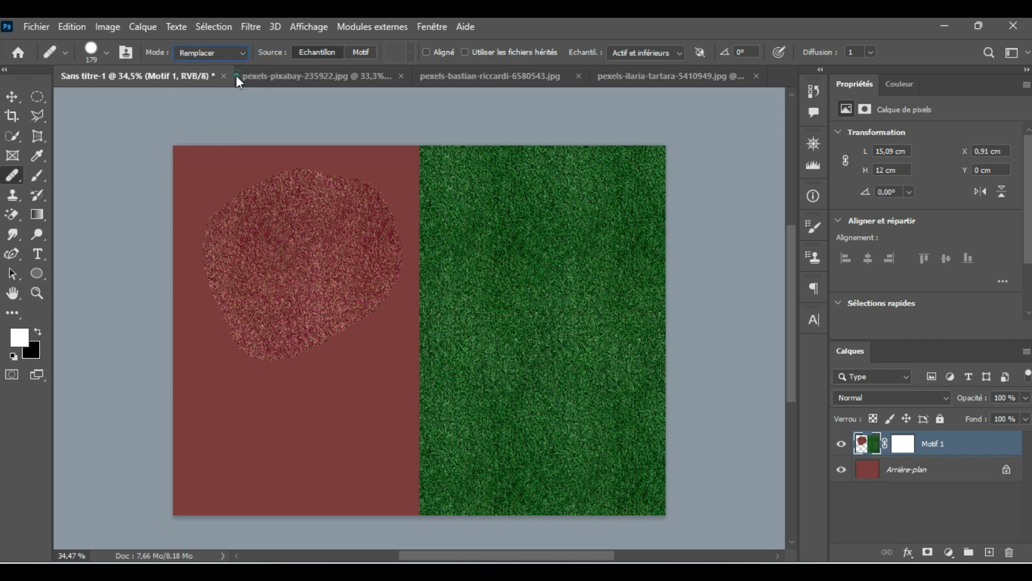
left_click(559, 276, "alt")
left_click(362, 375)
mouse_move(346, 378)
left_mouse_down()
mouse_move(300, 410)
mouse_move(304, 459)
mouse_move(375, 384)
mouse_move(376, 362)
mouse_move(283, 400)
mouse_move(275, 449)
mouse_move(298, 465)
mouse_move(328, 465)
mouse_move(371, 424)
mouse_move(383, 360)
mouse_move(337, 363)
mouse_move(283, 408)
mouse_move(282, 385)
mouse_move(323, 362)
left_mouse_up()
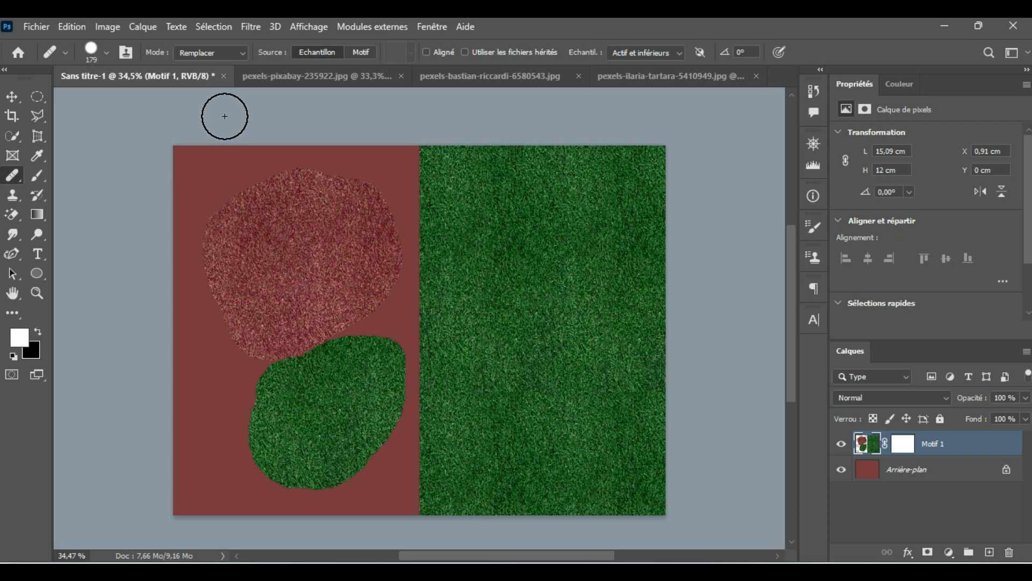
left_click(244, 53)
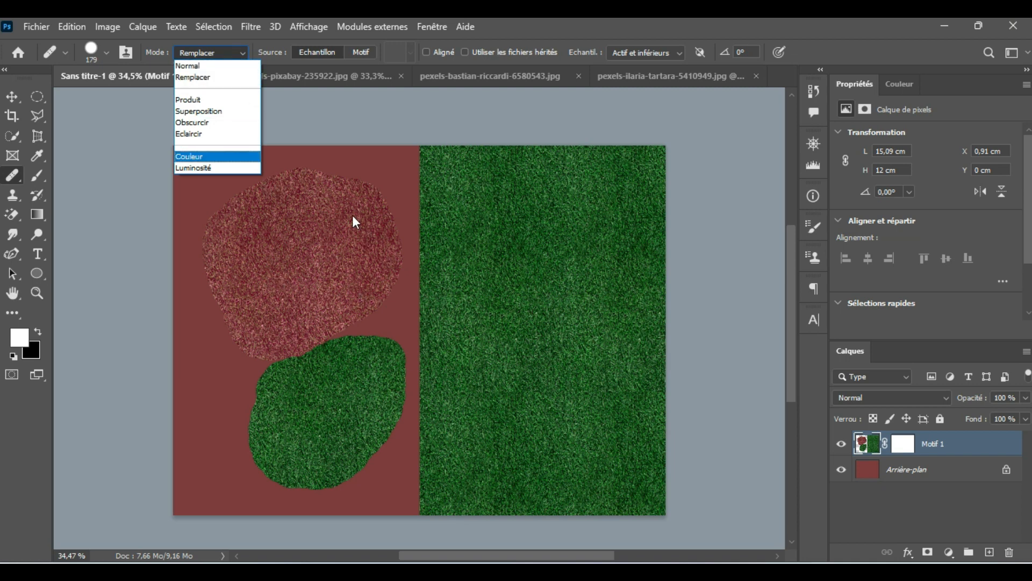
left_click(512, 198)
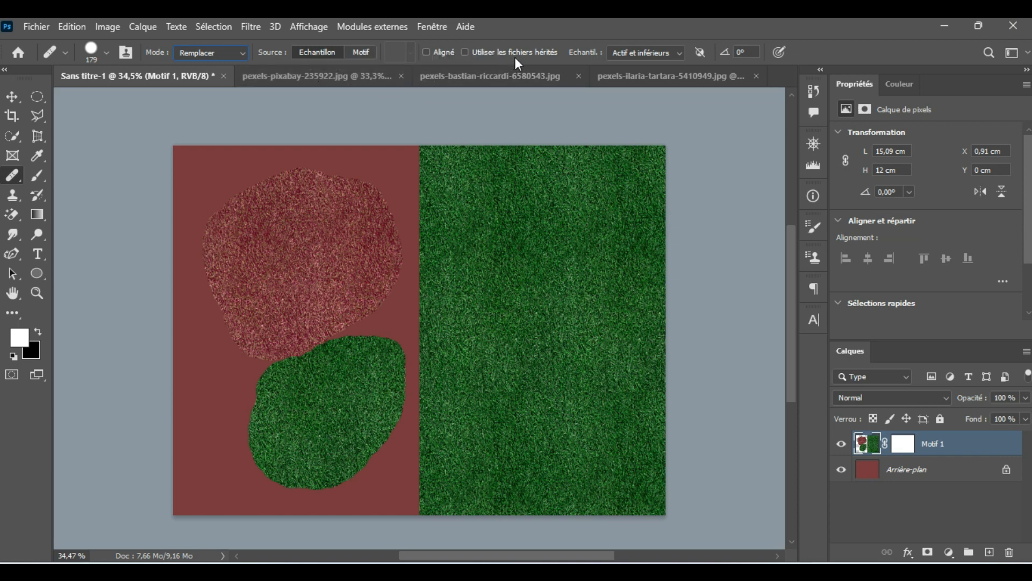
left_click(350, 77)
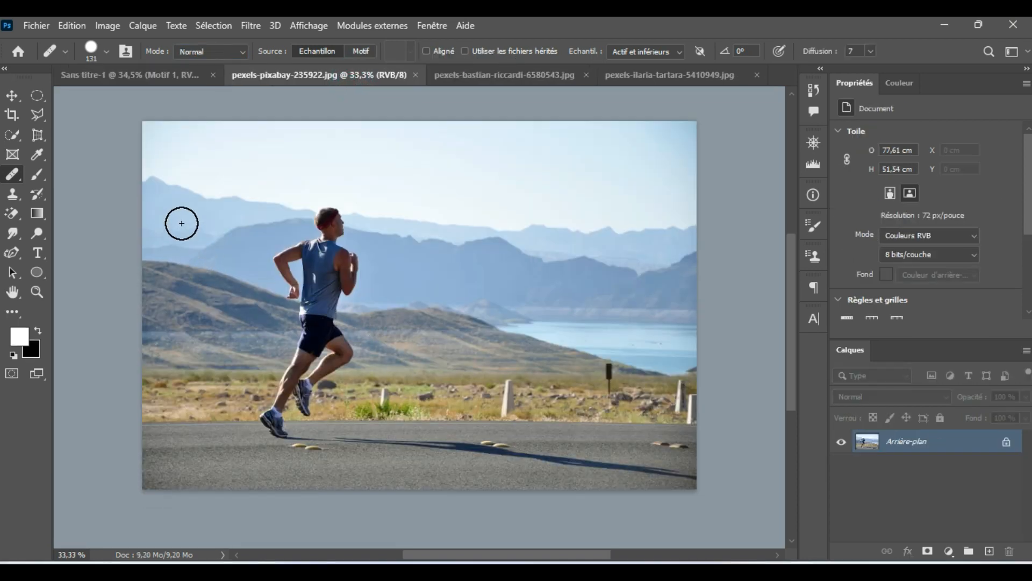
left_click(143, 78)
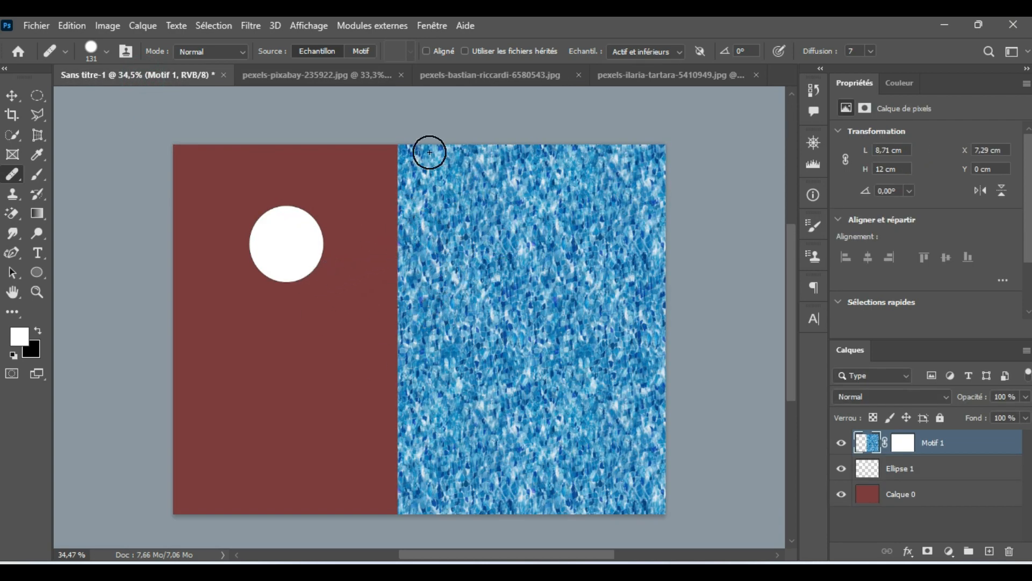
Step: Set the Healing Brush diffusion to 1 and switch the Utiliser les fichiers hérités option on and off again
left_click(871, 51)
left_click(802, 68)
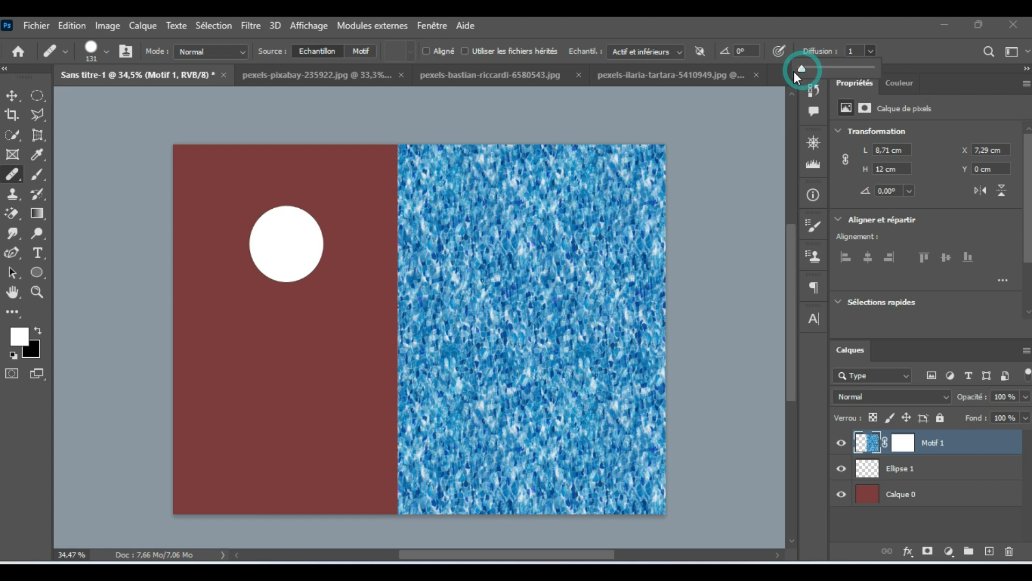
left_click(465, 51)
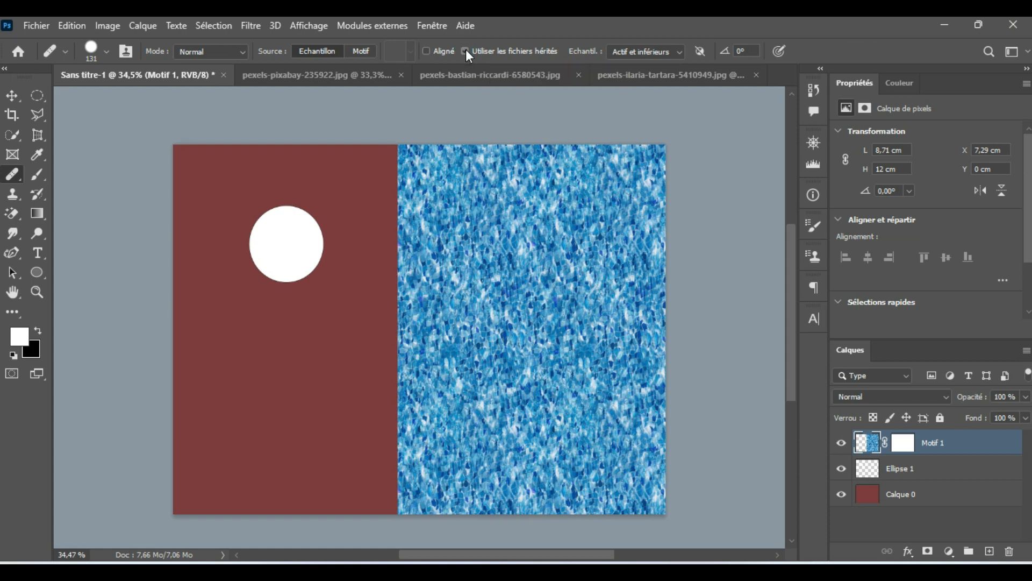
left_click(466, 50)
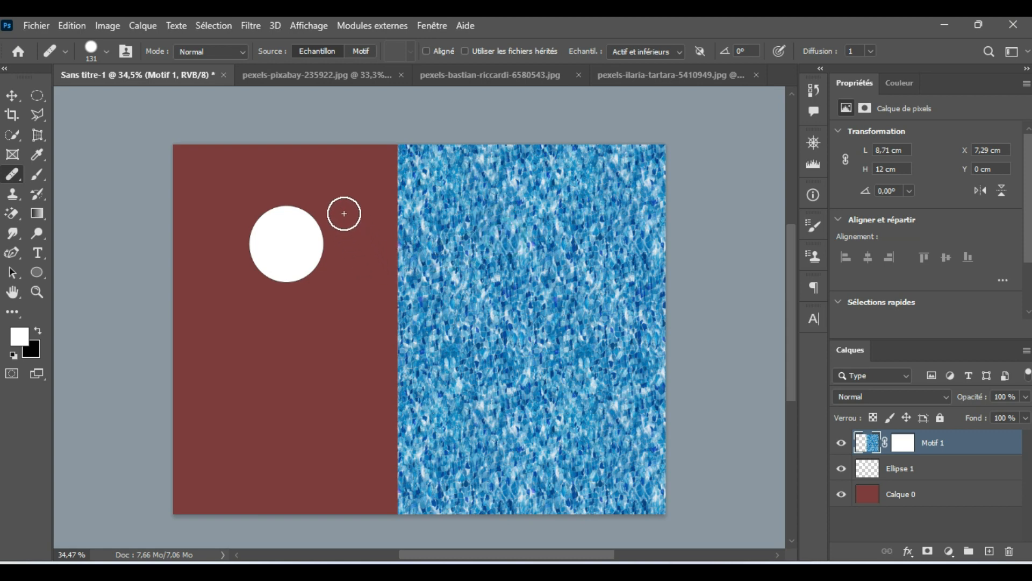
Step: Heal with the blue water texture along the right edge of the white disc and in a patch on the lower red area
mouse_move(338, 210)
left_mouse_down()
mouse_move(325, 267)
mouse_move(292, 295)
left_mouse_up()
mouse_move(222, 380)
left_mouse_down()
mouse_move(236, 428)
mouse_move(279, 375)
mouse_move(215, 391)
mouse_move(257, 373)
mouse_move(243, 385)
mouse_move(211, 381)
mouse_move(251, 362)
left_mouse_up()
mouse_move(299, 260)
left_mouse_down()
mouse_move(318, 276)
mouse_move(323, 238)
mouse_move(300, 279)
mouse_move(325, 261)
mouse_move(305, 294)
mouse_move(346, 220)
mouse_move(318, 284)
mouse_move(346, 243)
mouse_move(348, 216)
mouse_move(308, 303)
mouse_move(346, 228)
mouse_move(330, 291)
mouse_move(345, 262)
mouse_move(324, 280)
mouse_move(350, 203)
mouse_move(316, 287)
mouse_move(352, 204)
mouse_move(307, 274)
left_mouse_up()
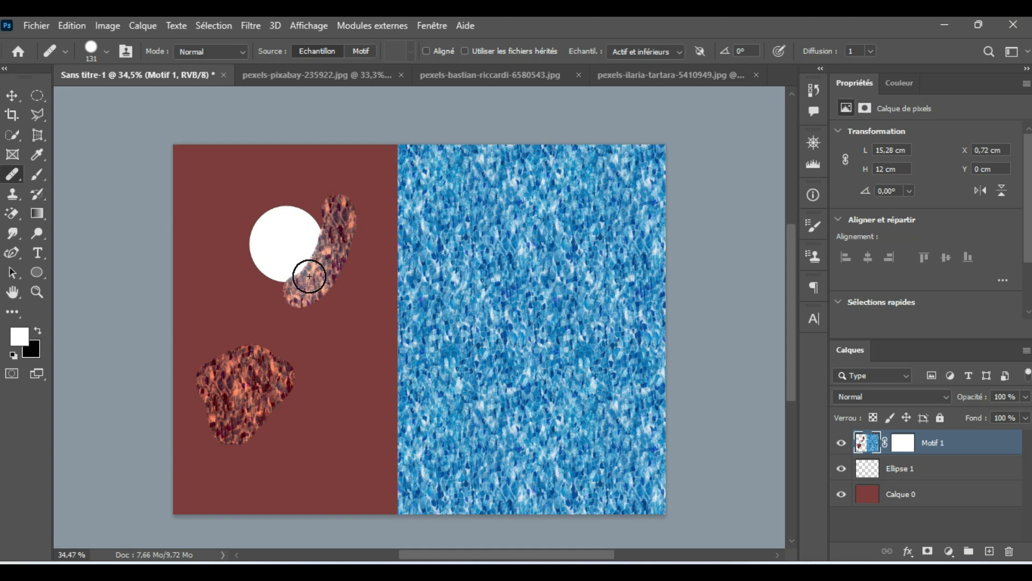
Step: Set the diffusion to 7 and paint the water texture around the remaining edges of the white disc
left_click(870, 51)
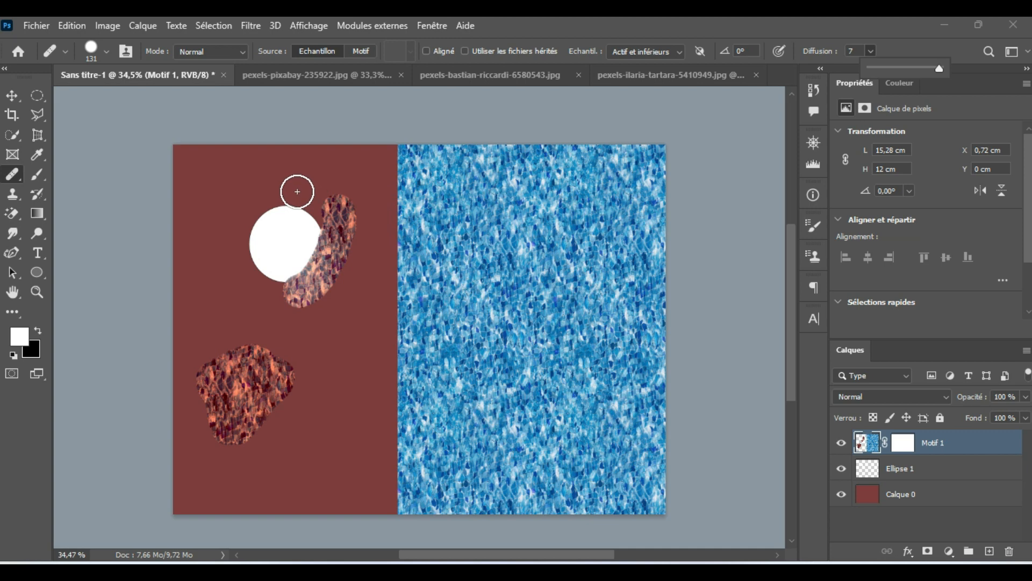
mouse_move(295, 192)
left_mouse_down()
mouse_move(250, 212)
mouse_move(237, 248)
mouse_move(239, 223)
mouse_move(264, 223)
left_mouse_up()
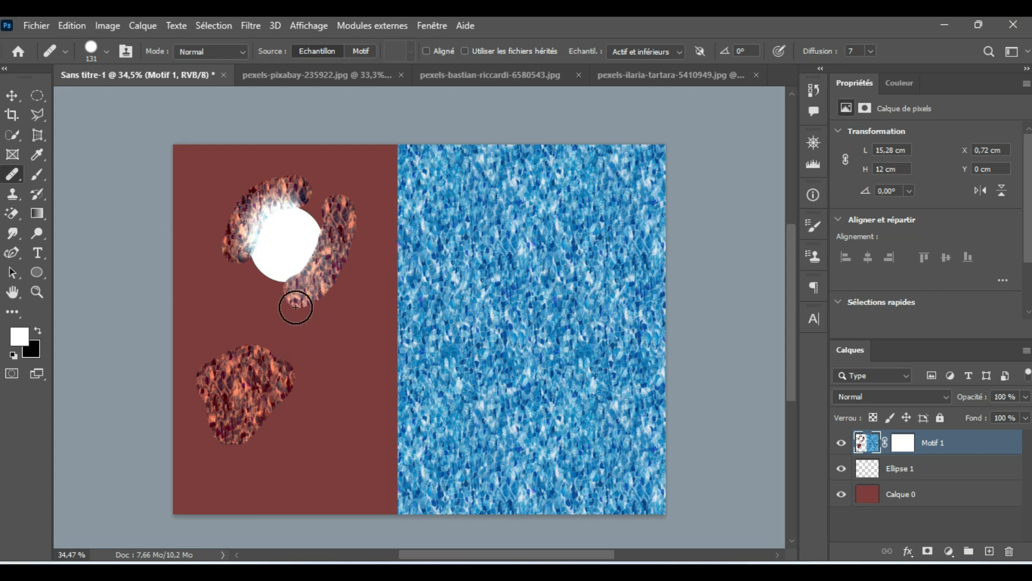
mouse_move(274, 300)
left_mouse_down()
mouse_move(239, 268)
mouse_move(279, 288)
mouse_move(305, 277)
mouse_move(321, 249)
mouse_move(320, 219)
mouse_move(294, 200)
mouse_move(303, 199)
mouse_move(315, 229)
mouse_move(304, 277)
left_mouse_up()
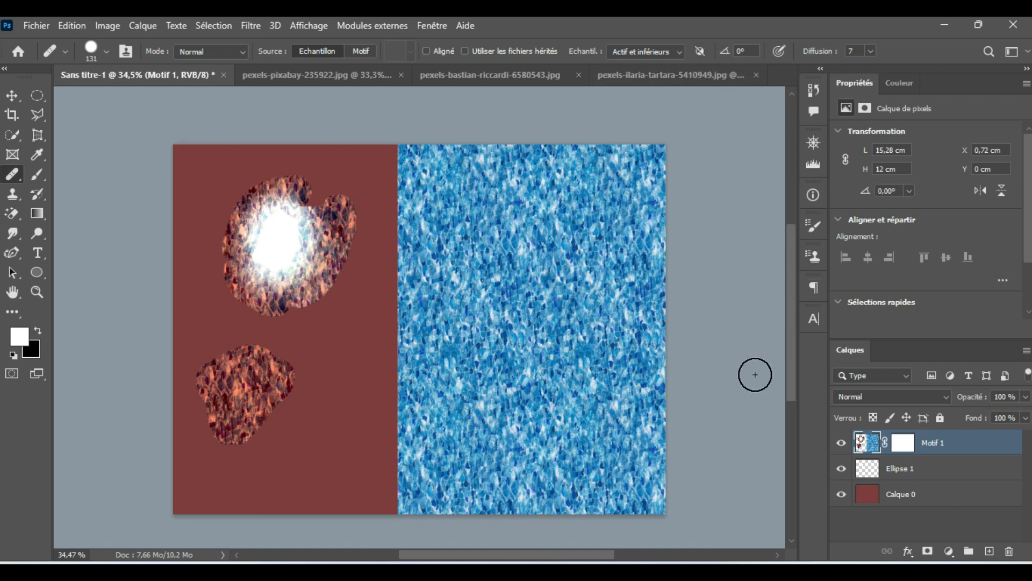
left_click(949, 552)
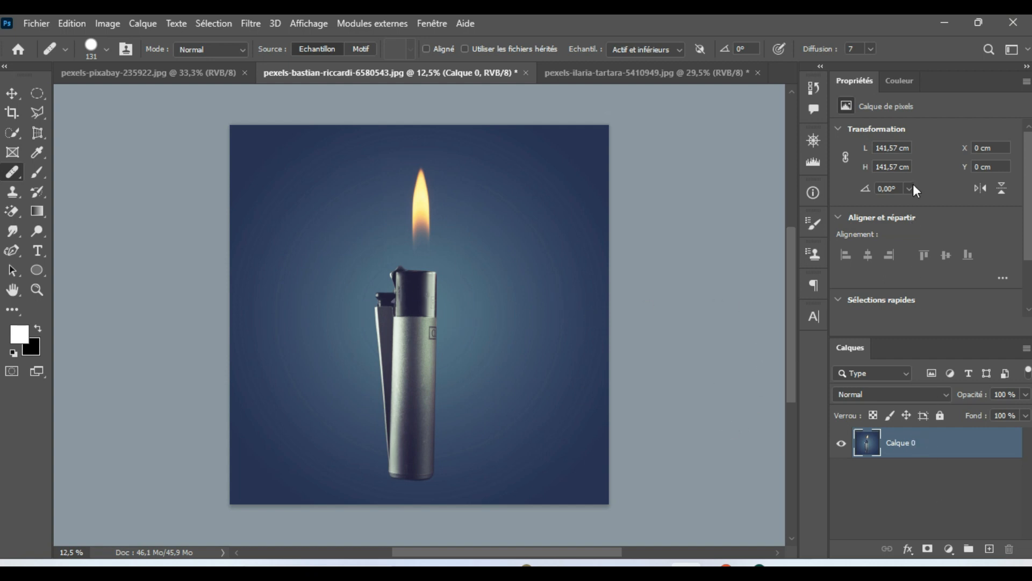
Step: In the lighter photo, select the background by inverting an automatic subject selection, and add an empty layer above Calque 0
scroll(912, 183, "down", 2)
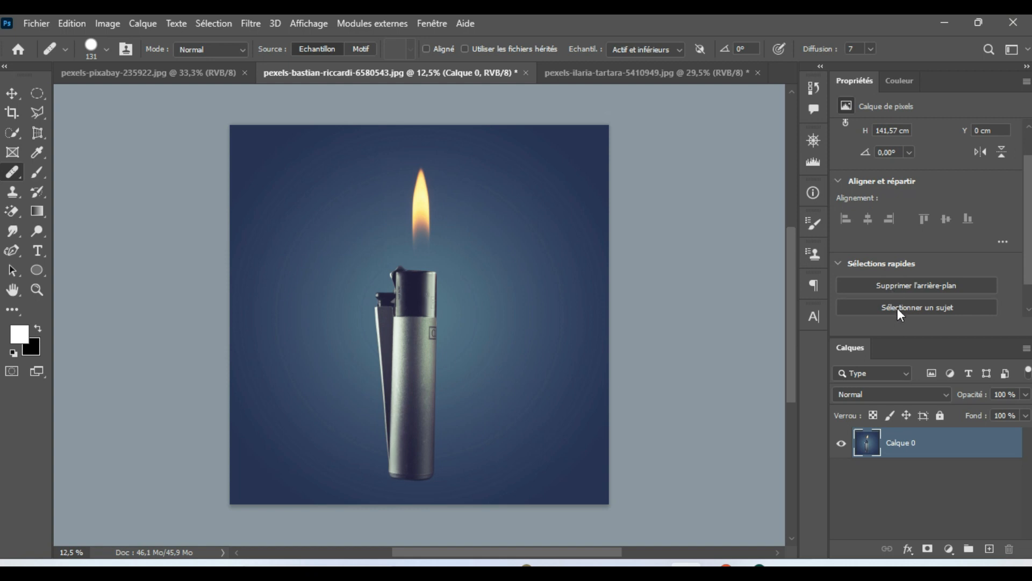
left_click(898, 307)
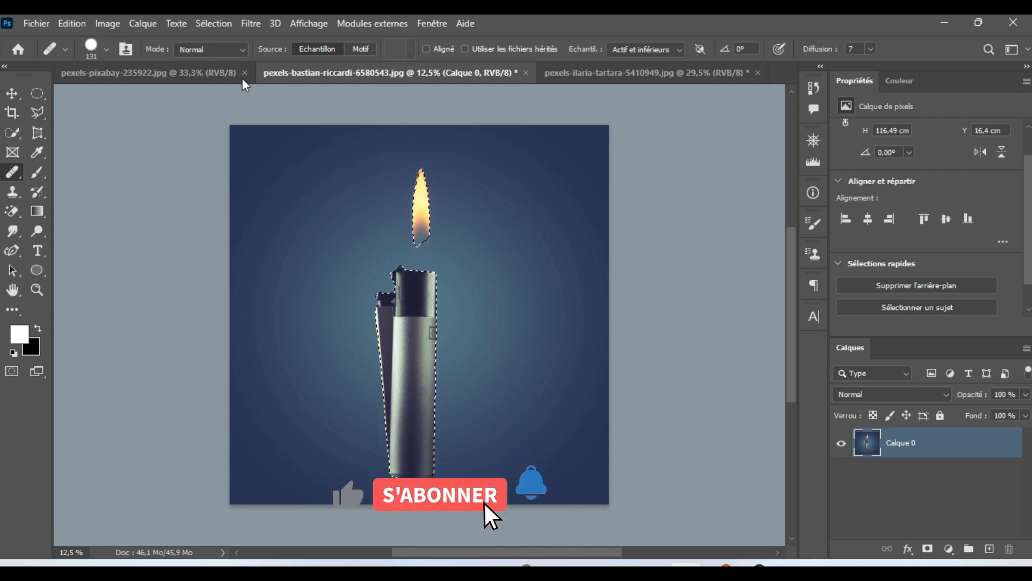
left_click(213, 23)
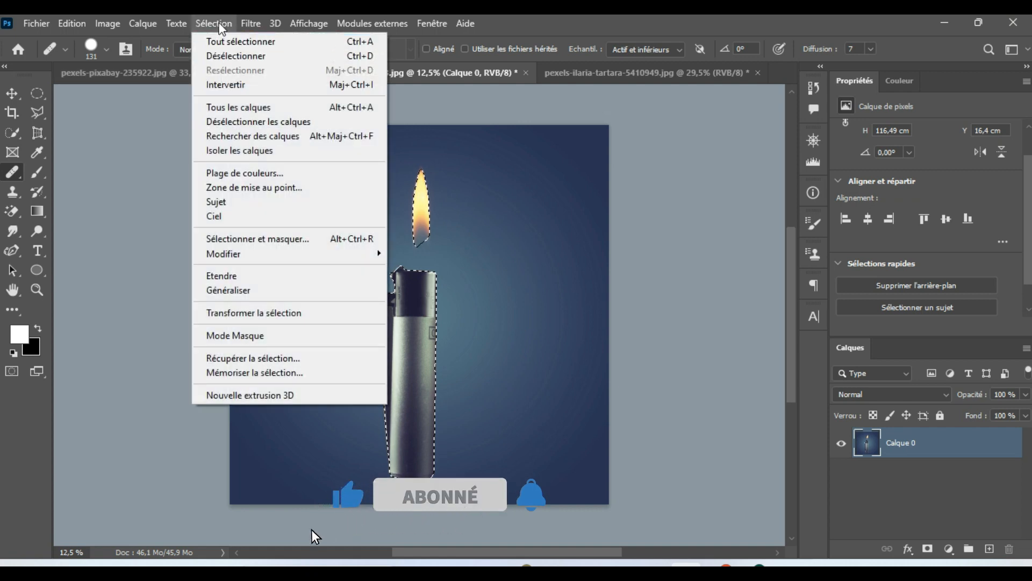
left_click(241, 87)
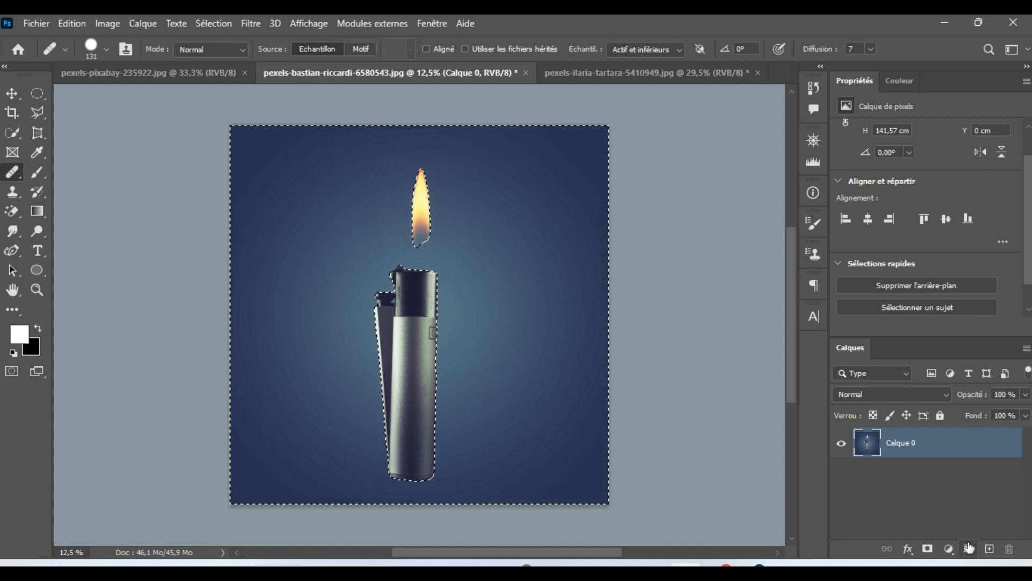
left_click(989, 548)
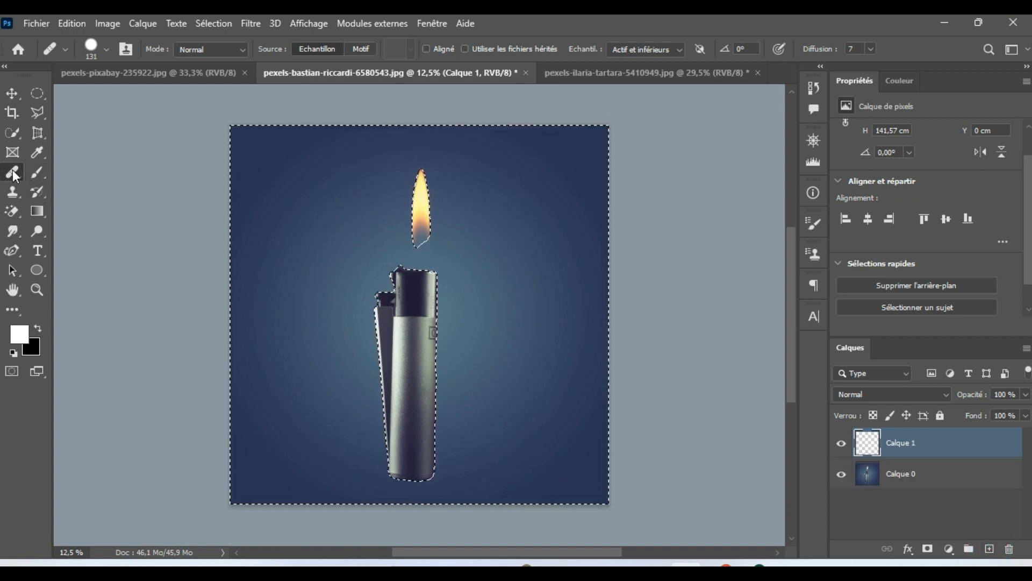
Step: Enlarge the Healing Brush to 563 px and sample the lighter's dark cap as the source
right_click(396, 332, "alt")
left_click_drag(415, 327, 423, 324)
left_click(415, 292, "alt")
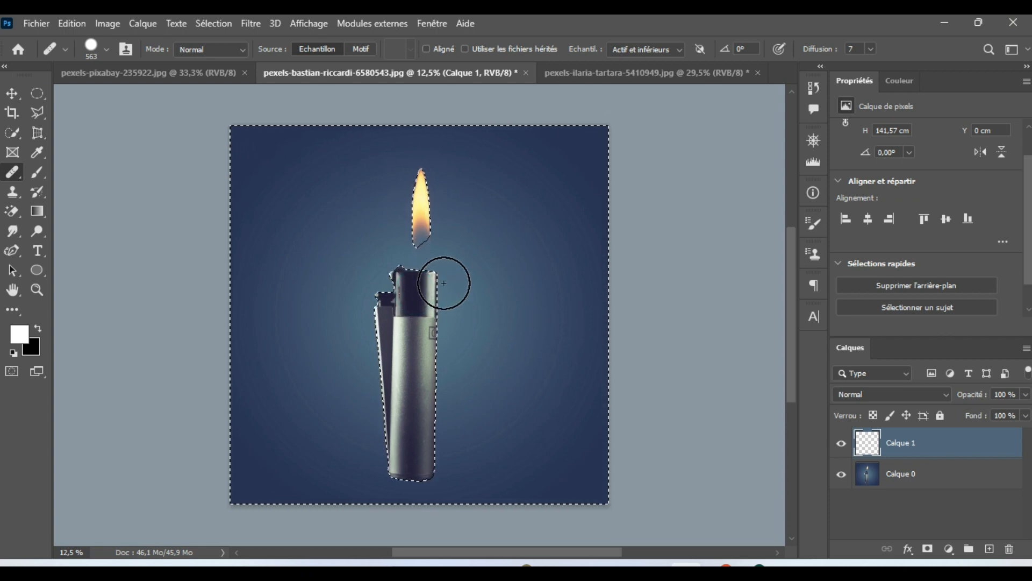
Step: Try painting sampled lighter copies beside both sides of the original and undo the last stroke
mouse_move(444, 282)
left_mouse_down()
mouse_move(444, 467)
mouse_move(444, 418)
left_mouse_up()
mouse_move(399, 341)
left_mouse_down()
mouse_move(411, 327)
mouse_move(409, 342)
mouse_move(415, 316)
mouse_move(418, 346)
mouse_move(395, 387)
left_mouse_up()
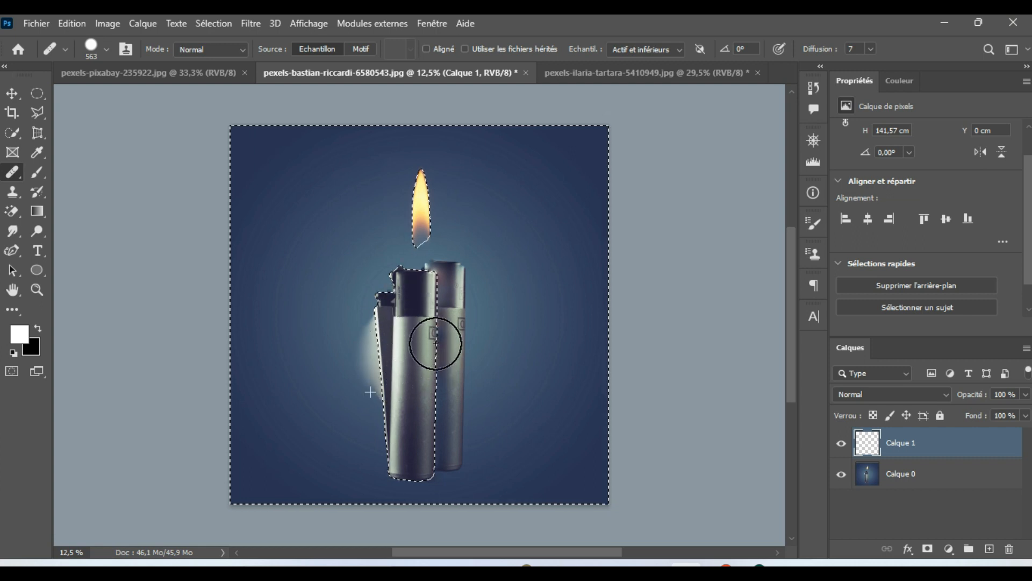
left_click_drag(457, 276, 455, 447)
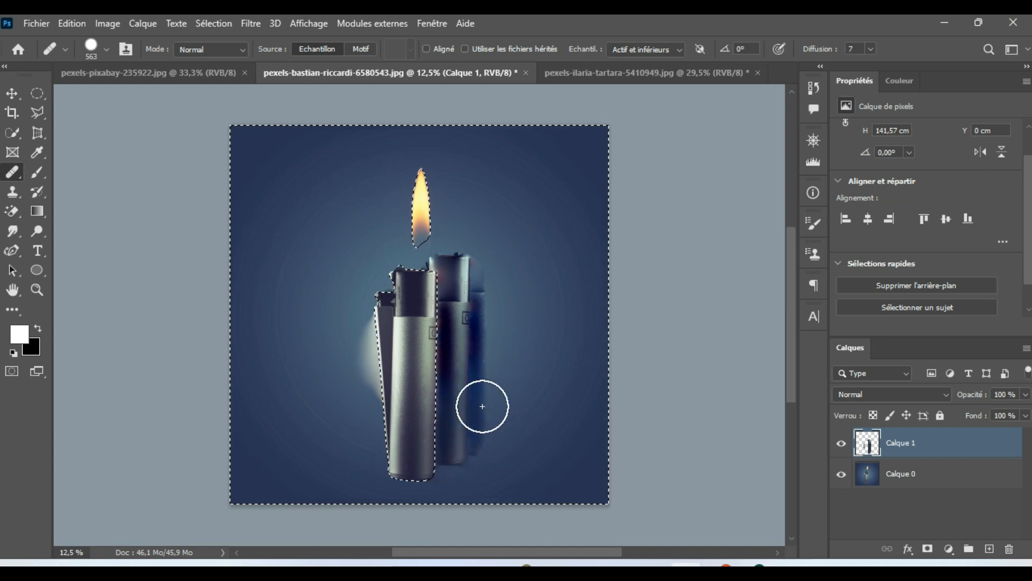
key("ctrl+x")
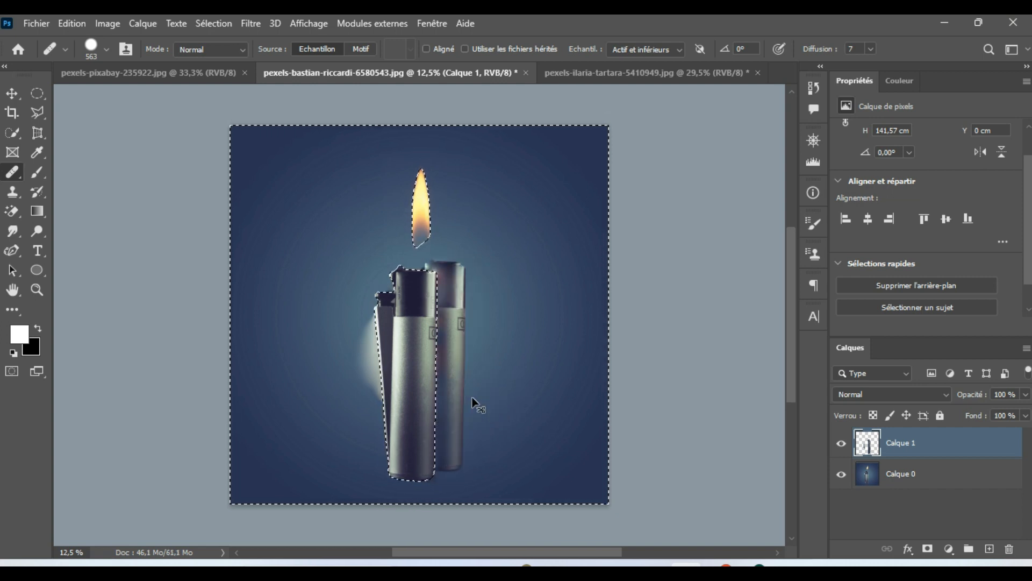
Step: Paint three overlapping copies of the lighter in a receding row to the right of the original on Calque 1
mouse_move(450, 365)
left_mouse_down()
mouse_move(443, 281)
mouse_move(441, 447)
mouse_move(459, 315)
mouse_move(450, 415)
mouse_move(461, 364)
mouse_move(463, 289)
mouse_move(476, 288)
mouse_move(482, 262)
left_mouse_up()
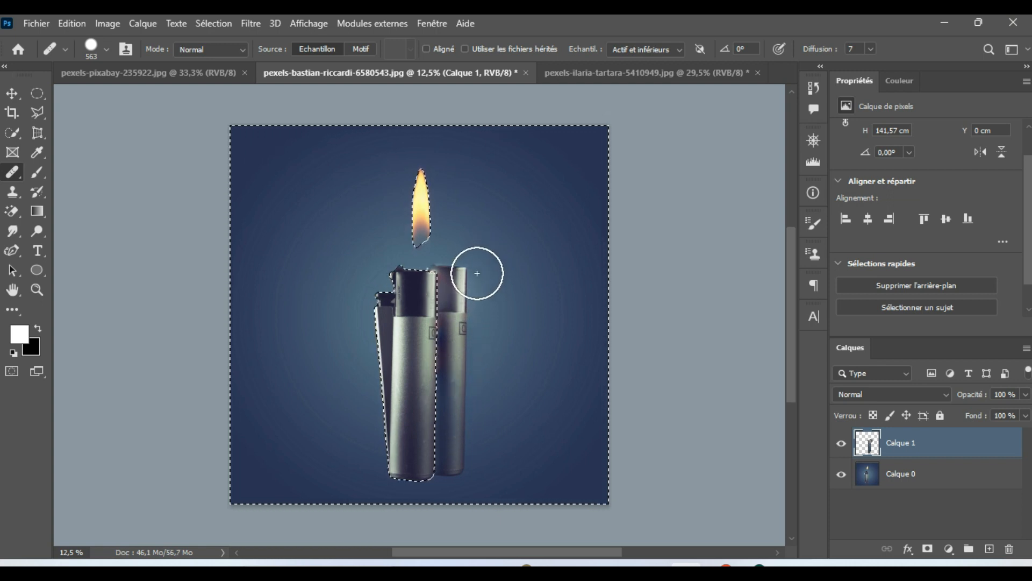
left_click_drag(476, 300, 473, 451)
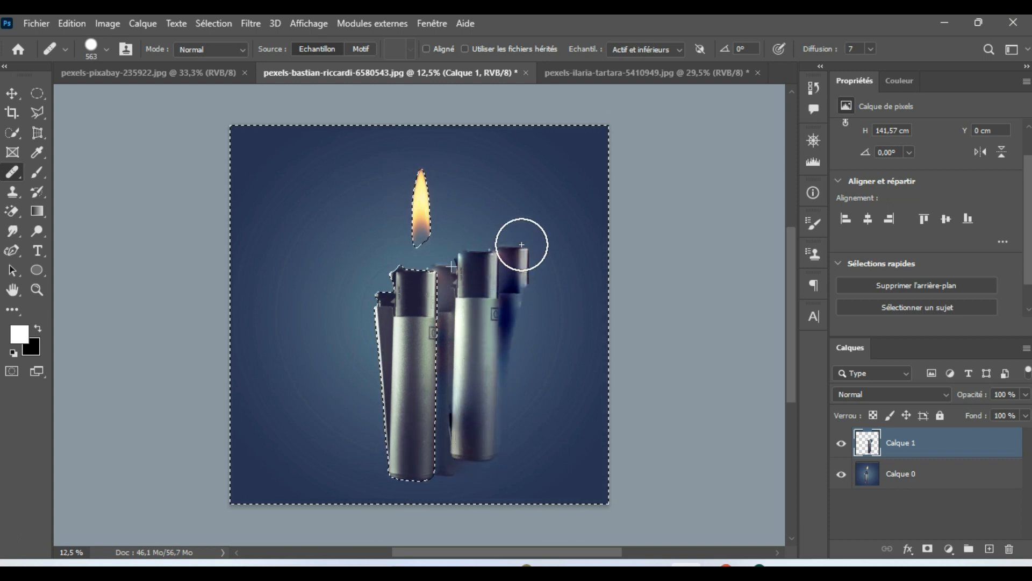
left_click_drag(514, 298, 502, 350)
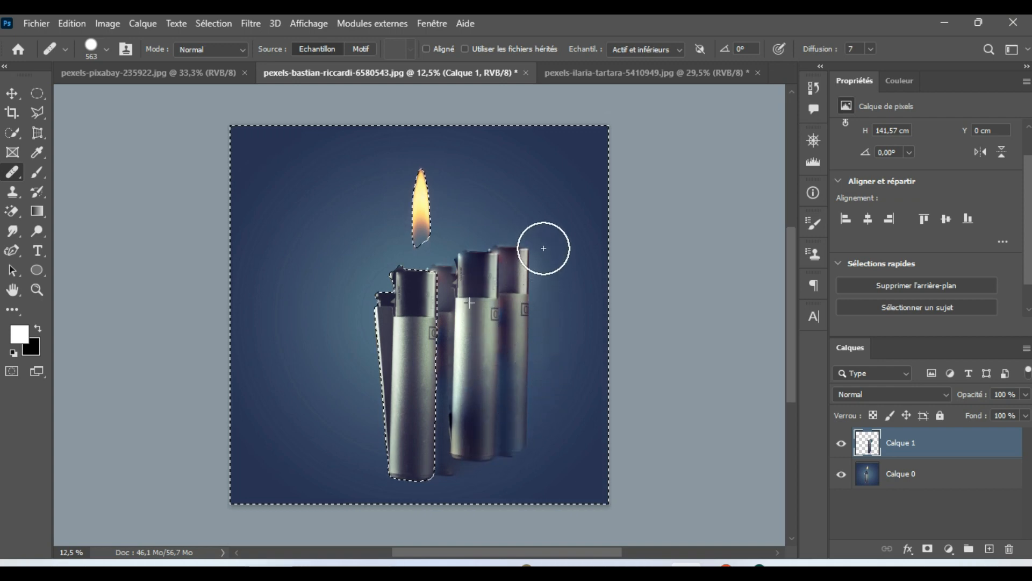
left_click_drag(528, 248, 521, 261)
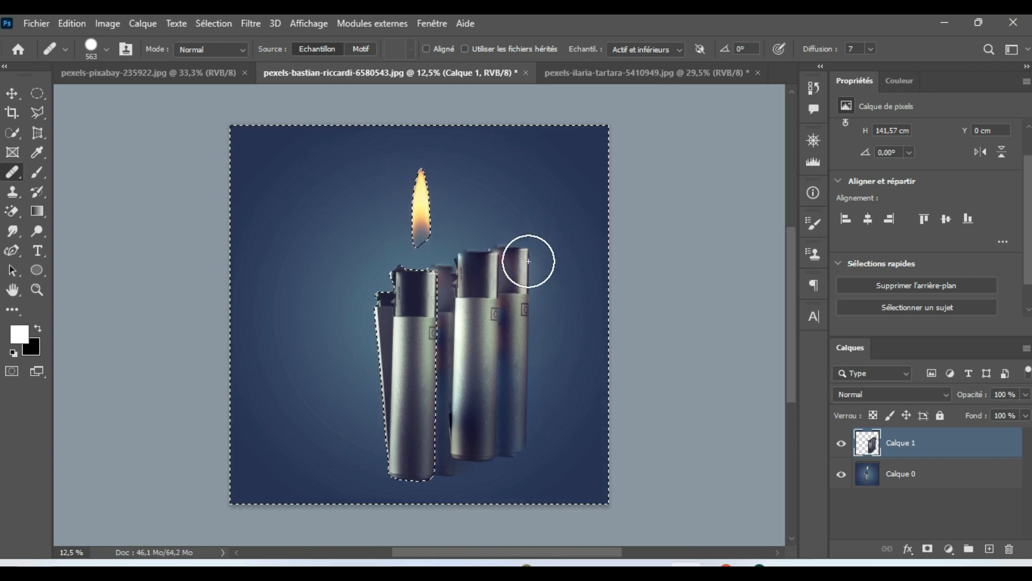
Step: Resample the original lighter and paint another copy higher up at the far end of the row
left_click(421, 301, "alt")
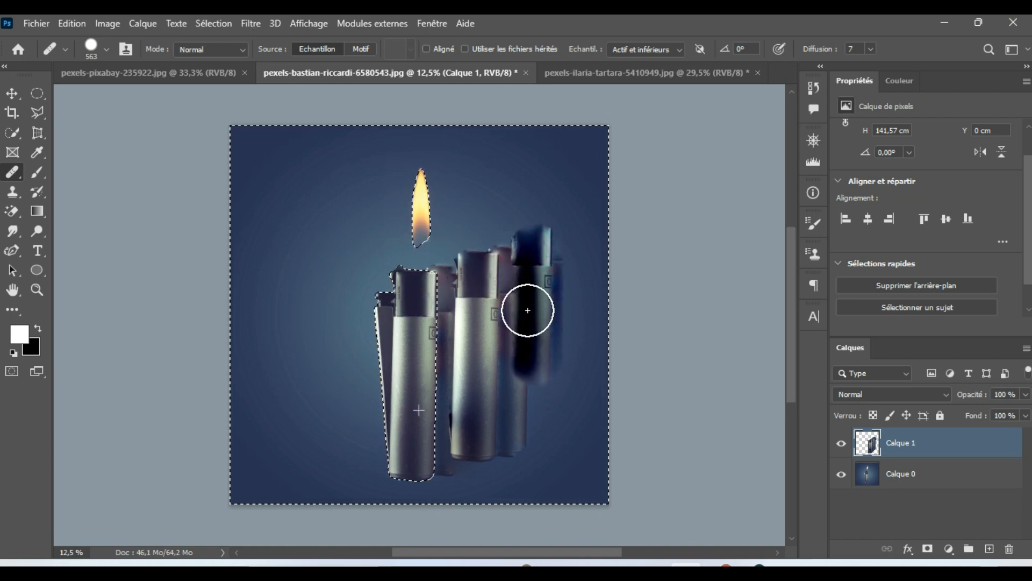
left_click_drag(530, 329, 532, 404)
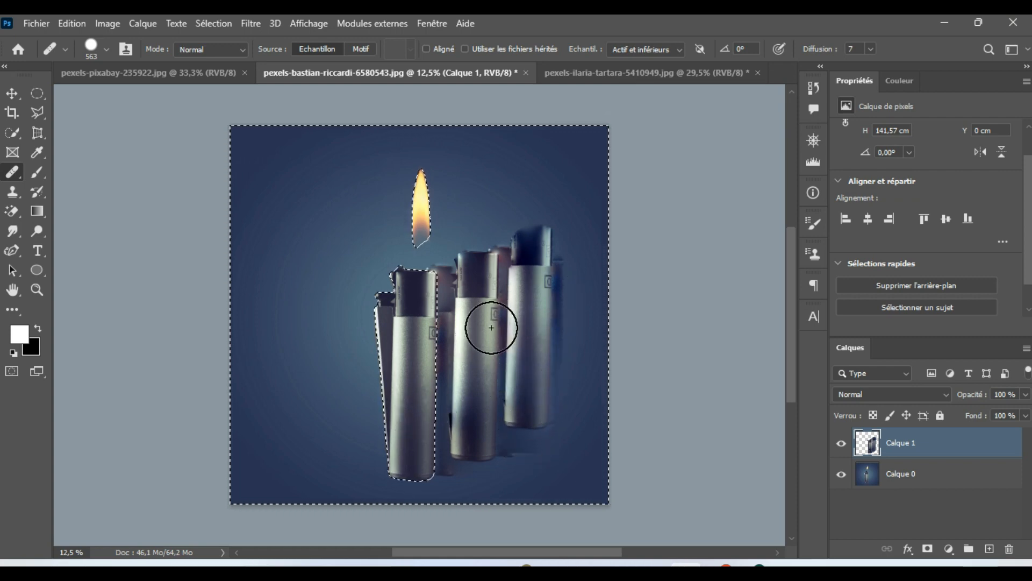
left_click(420, 321, "alt")
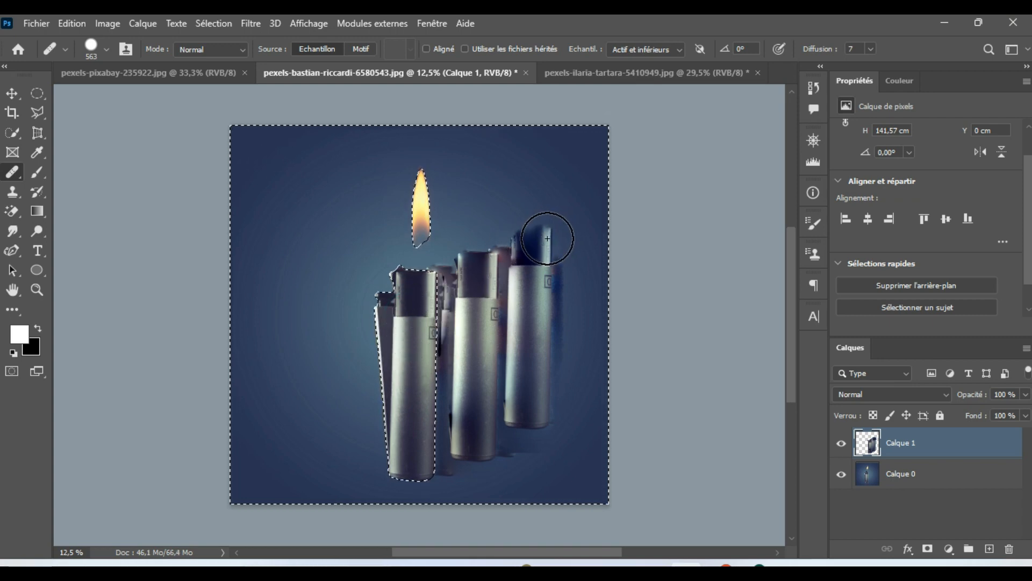
Step: Paint another lighter copy along the photo's right edge and fill in the caps of the rearmost lighters
mouse_move(537, 244)
left_mouse_down()
mouse_move(563, 258)
mouse_move(562, 387)
left_mouse_up()
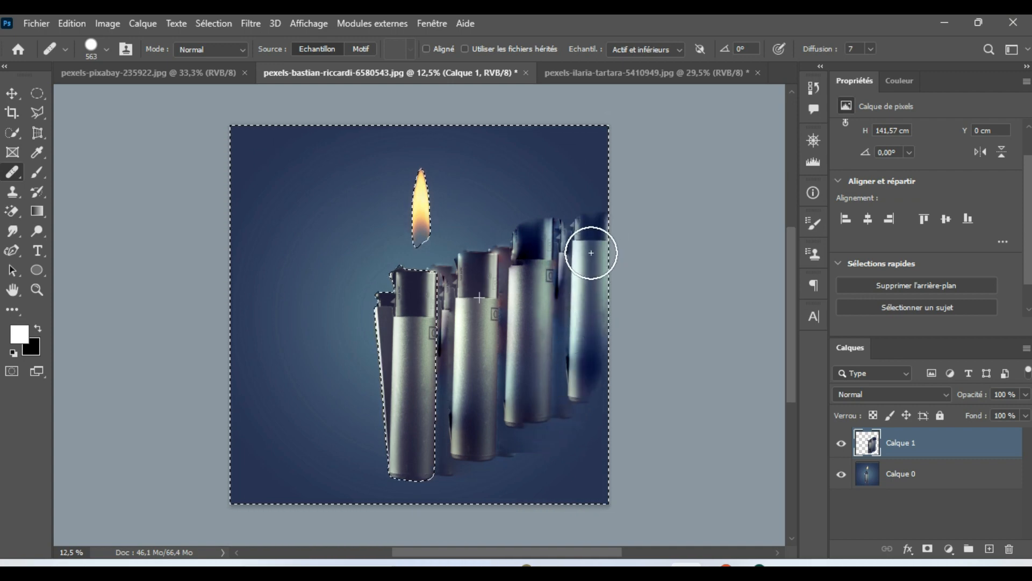
left_click_drag(582, 226, 563, 233)
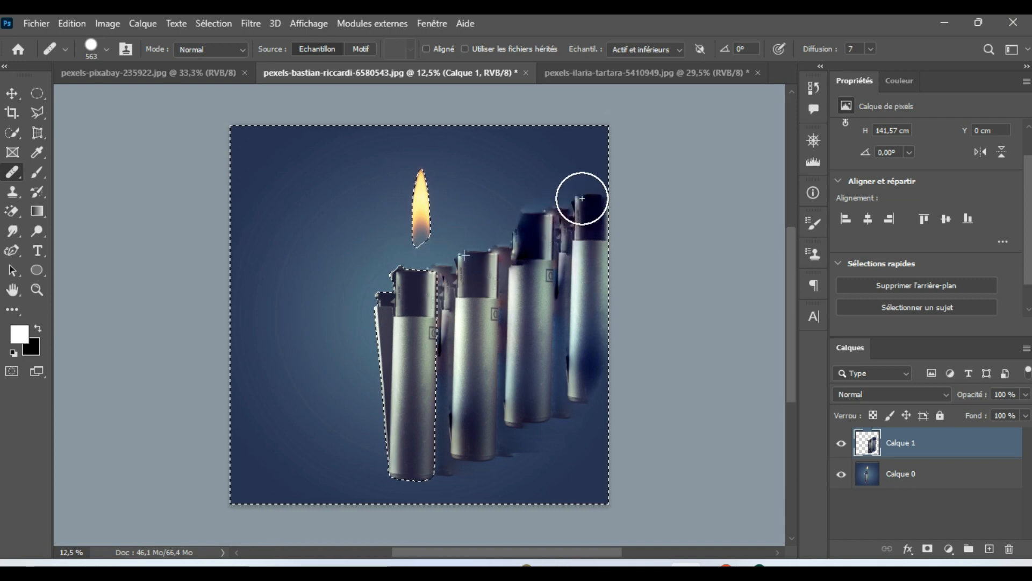
left_click_drag(541, 243, 569, 371)
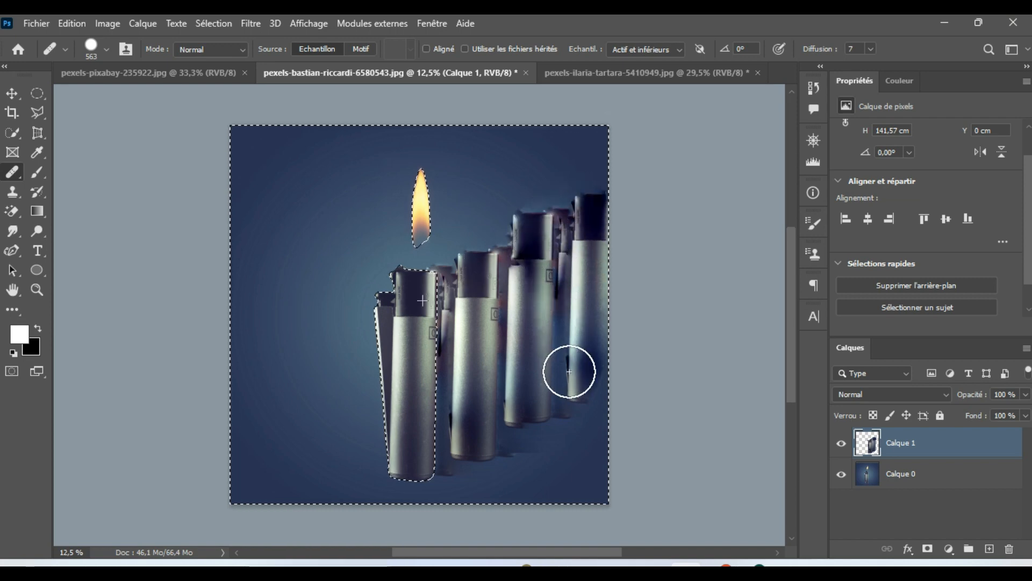
Step: Reduce the Healing Brush to 227 px and sample the centre of the flame as the source
left_click(424, 199, "alt")
left_click(425, 198)
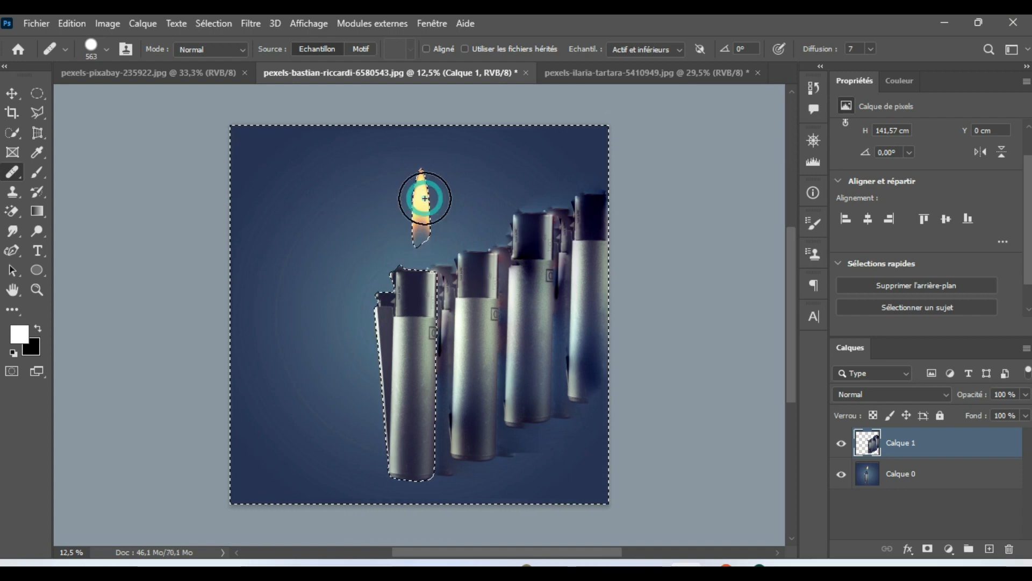
mouse_move(423, 194)
left_mouse_down()
mouse_move(424, 223)
mouse_move(418, 175)
mouse_move(404, 222)
mouse_move(424, 172)
mouse_move(431, 224)
mouse_move(414, 238)
mouse_move(409, 206)
mouse_move(421, 196)
mouse_move(421, 229)
mouse_move(422, 192)
mouse_move(421, 220)
mouse_move(429, 177)
mouse_move(440, 174)
mouse_move(411, 199)
left_mouse_up()
key("ctrl+z")
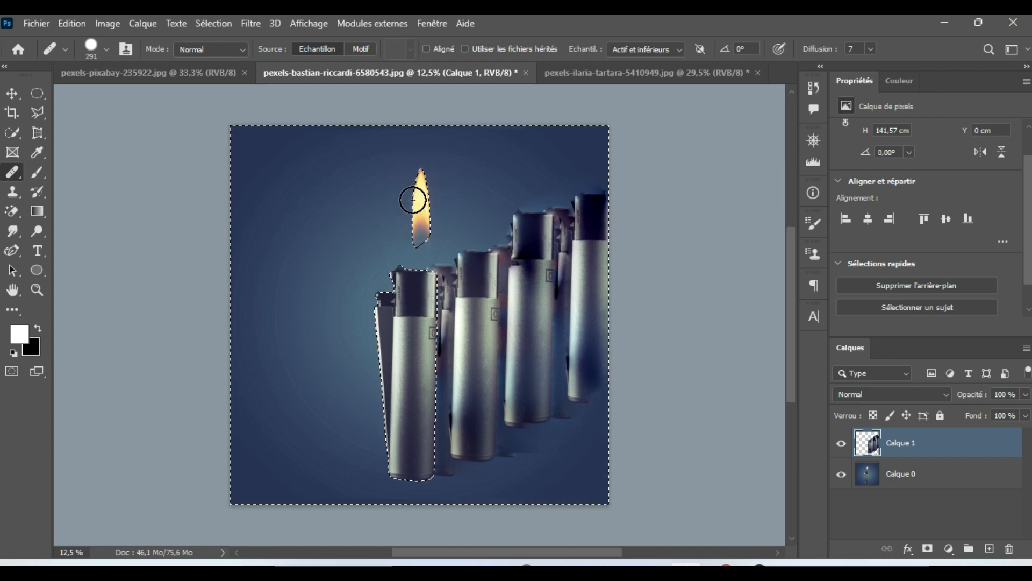
left_click_drag(420, 195, 417, 196)
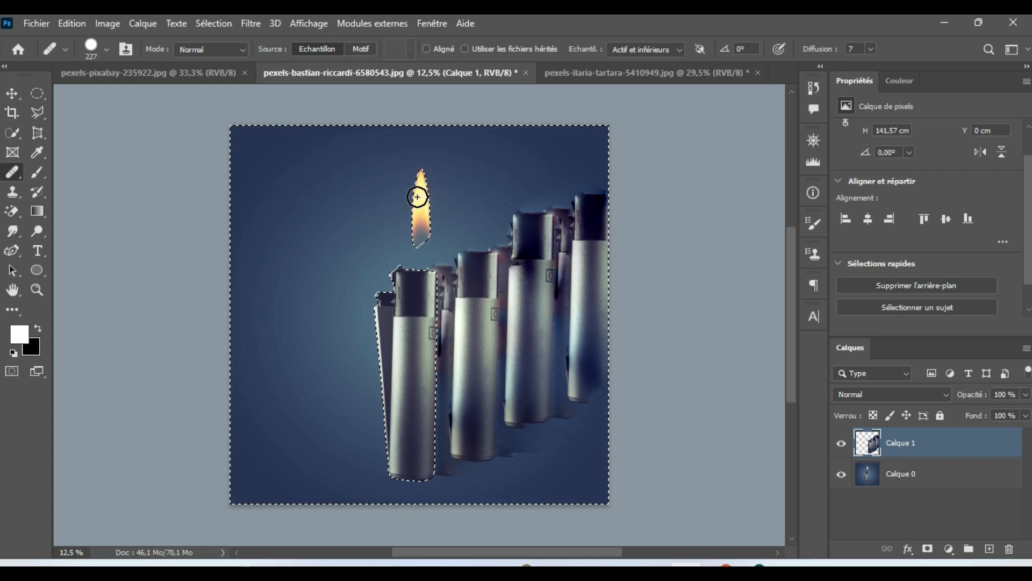
left_click(422, 194, "alt")
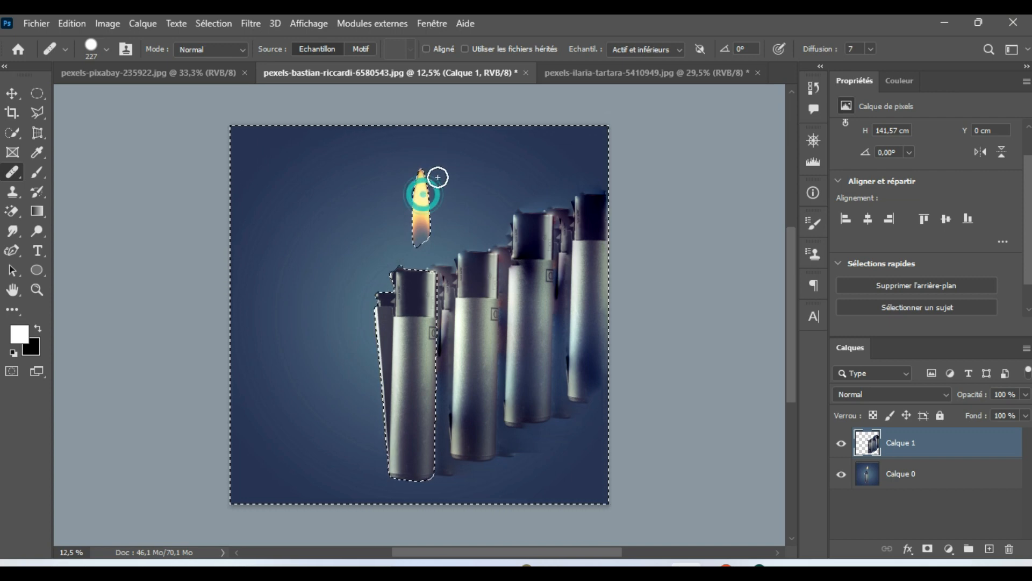
Step: Paint a flame above the first lighter copy, try more flames further along the row, and undo those extra ones
mouse_move(450, 203)
left_mouse_down()
mouse_move(451, 254)
mouse_move(449, 188)
mouse_move(479, 238)
mouse_move(472, 176)
left_mouse_up()
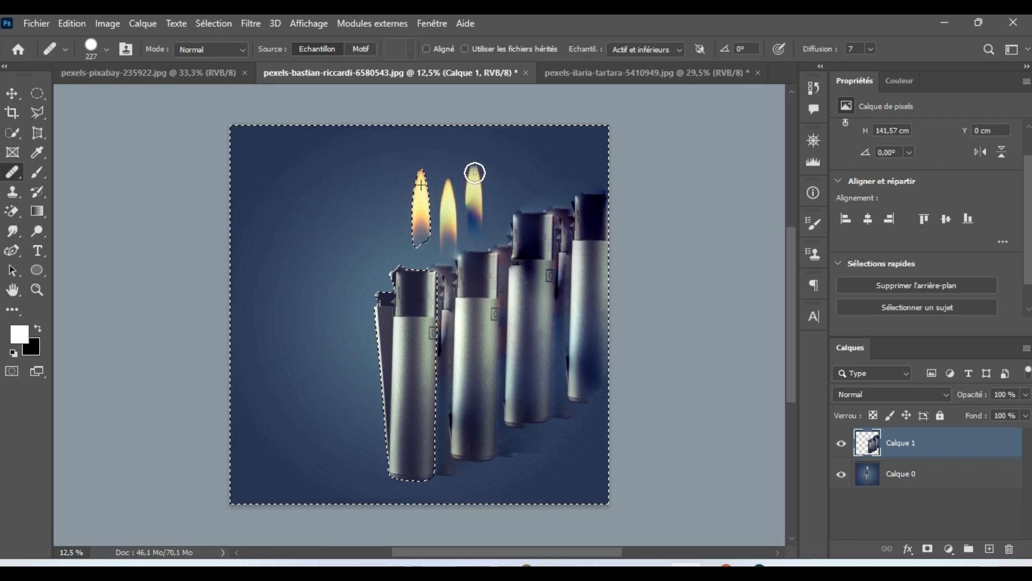
left_click(472, 167)
mouse_move(494, 164)
left_mouse_down()
mouse_move(508, 211)
mouse_move(503, 167)
mouse_move(501, 209)
mouse_move(500, 166)
left_mouse_up()
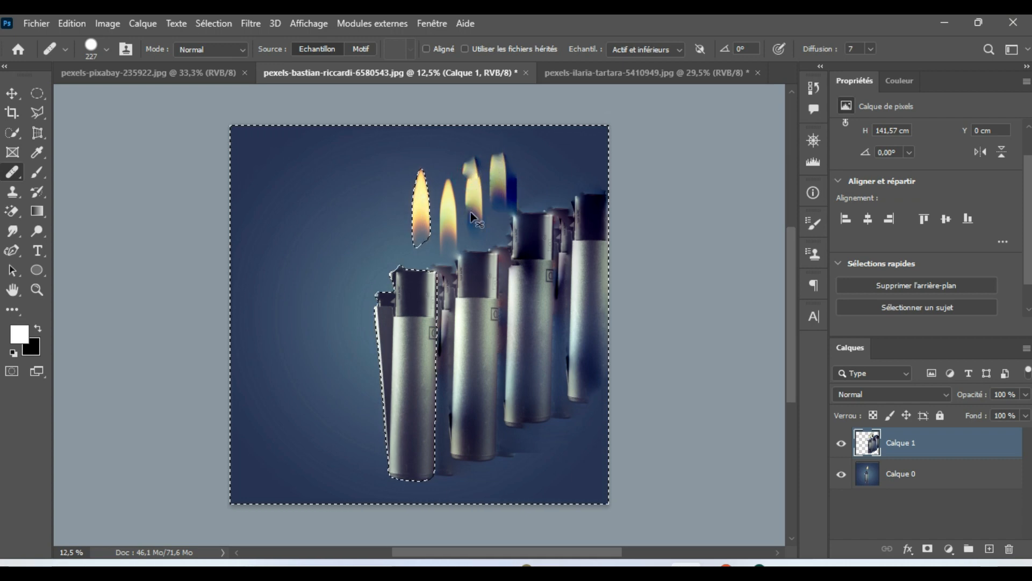
key("ctrl+z")
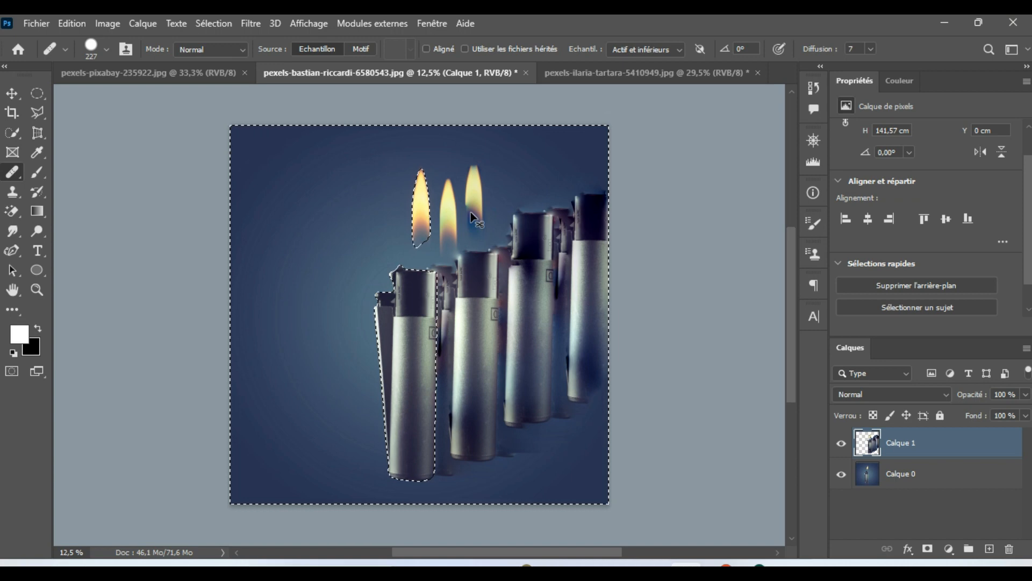
key("ctrl+z")
Step: Paint five more flames above the other lighter copies, rising toward the photo's upper right corner
mouse_move(481, 188)
left_mouse_down()
mouse_move(484, 233)
mouse_move(482, 172)
mouse_move(481, 239)
left_mouse_up()
mouse_move(511, 172)
left_mouse_down()
mouse_move(515, 198)
mouse_move(508, 160)
mouse_move(509, 216)
mouse_move(538, 187)
mouse_move(538, 206)
mouse_move(535, 137)
mouse_move(560, 144)
mouse_move(566, 201)
mouse_move(562, 145)
left_mouse_up()
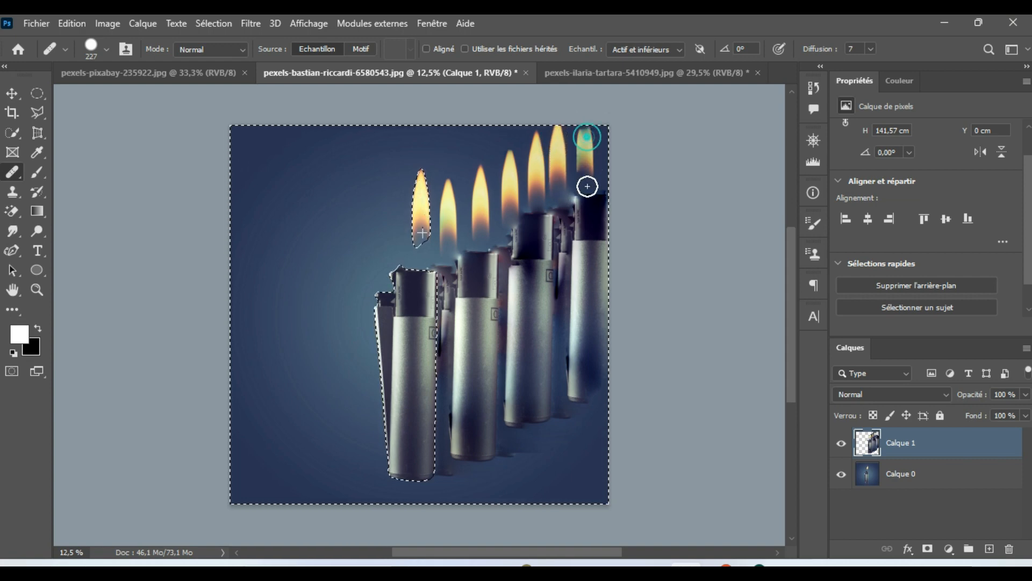
left_click_drag(581, 154, 580, 106)
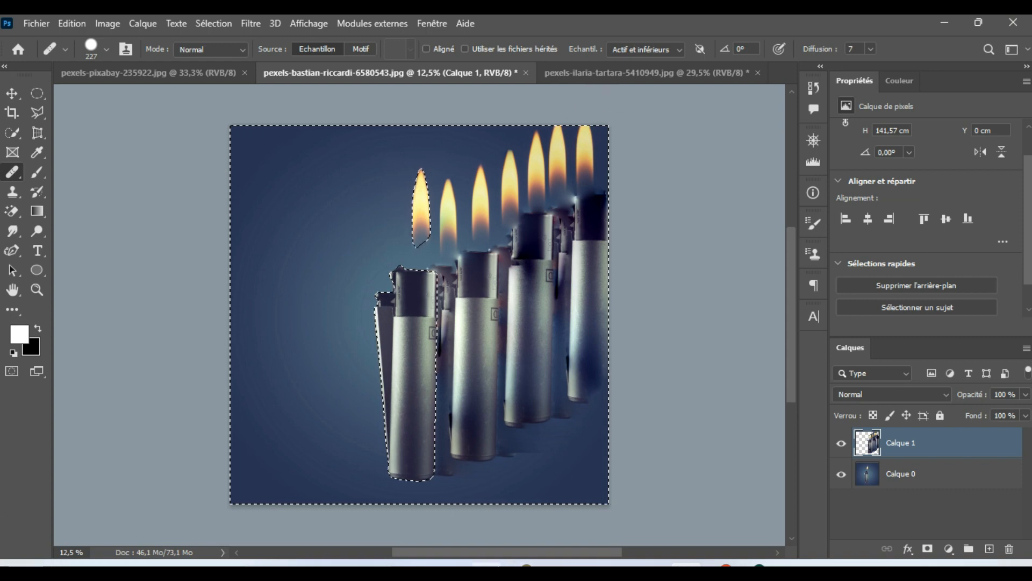
Step: Sample clean dark-blue background and heal the smudges beneath the copied lighters
mouse_move(486, 566)
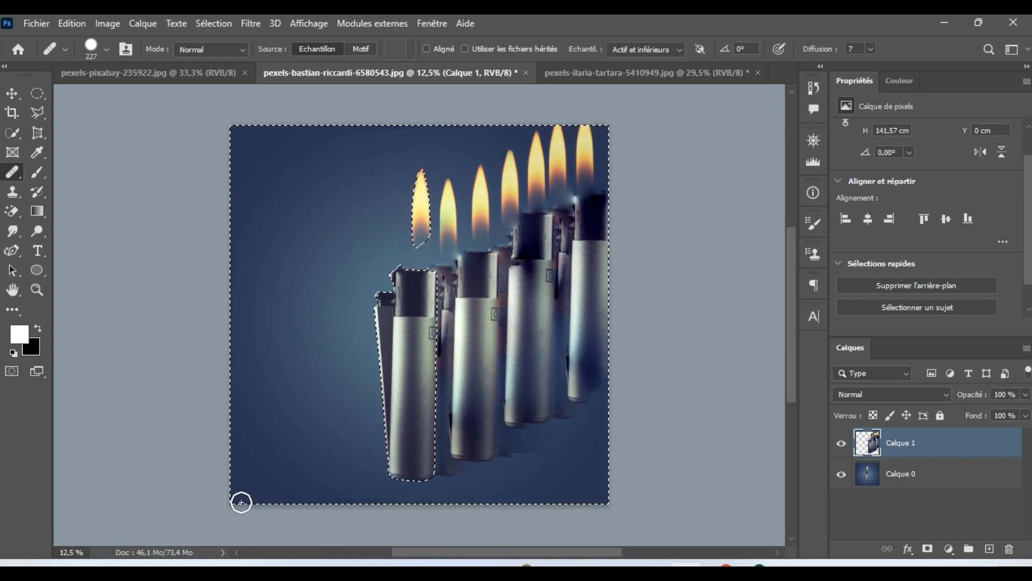
left_click(287, 450, "alt")
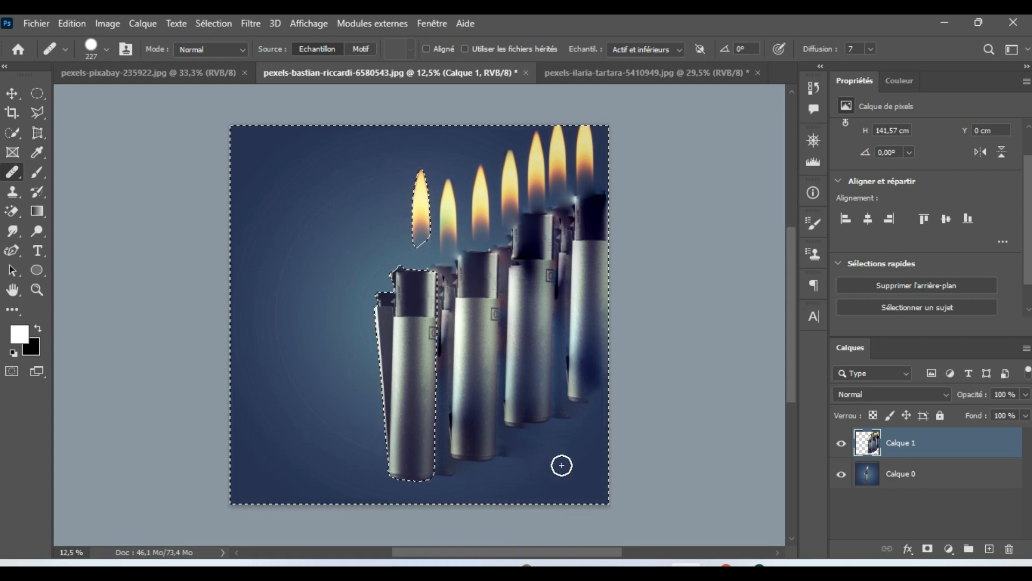
left_click(579, 467, "alt")
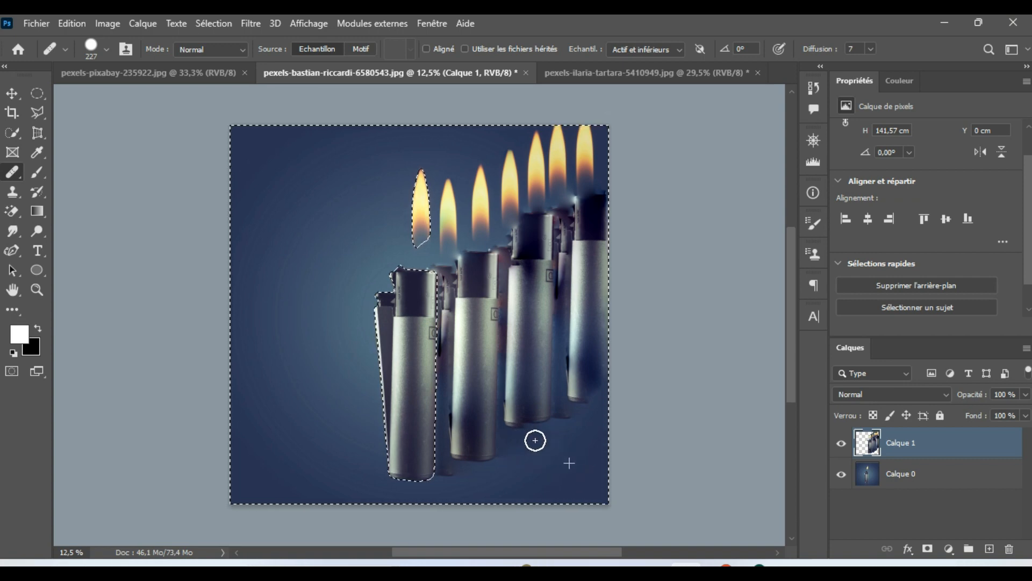
left_click_drag(575, 434, 597, 421)
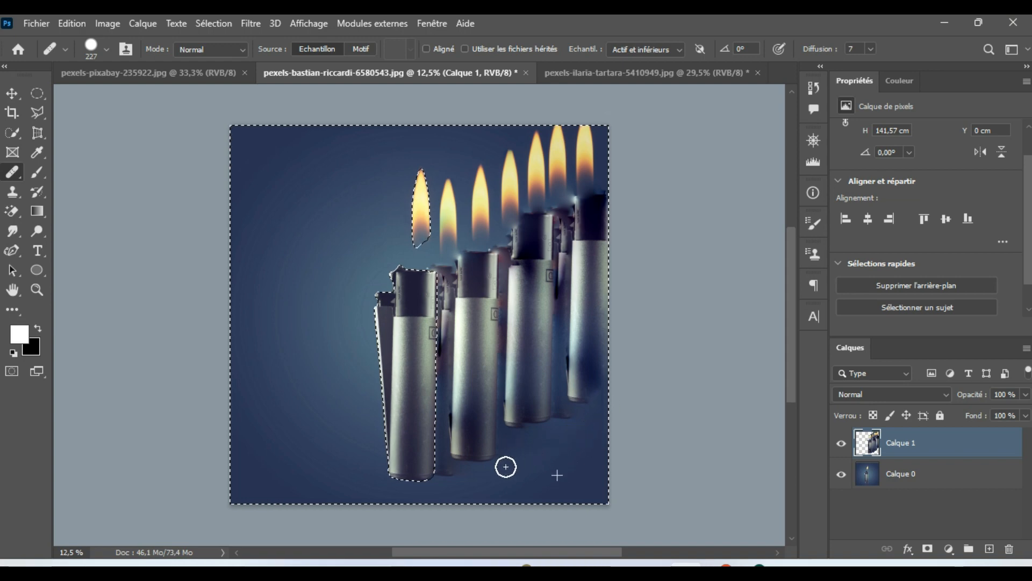
left_click_drag(475, 477, 517, 468)
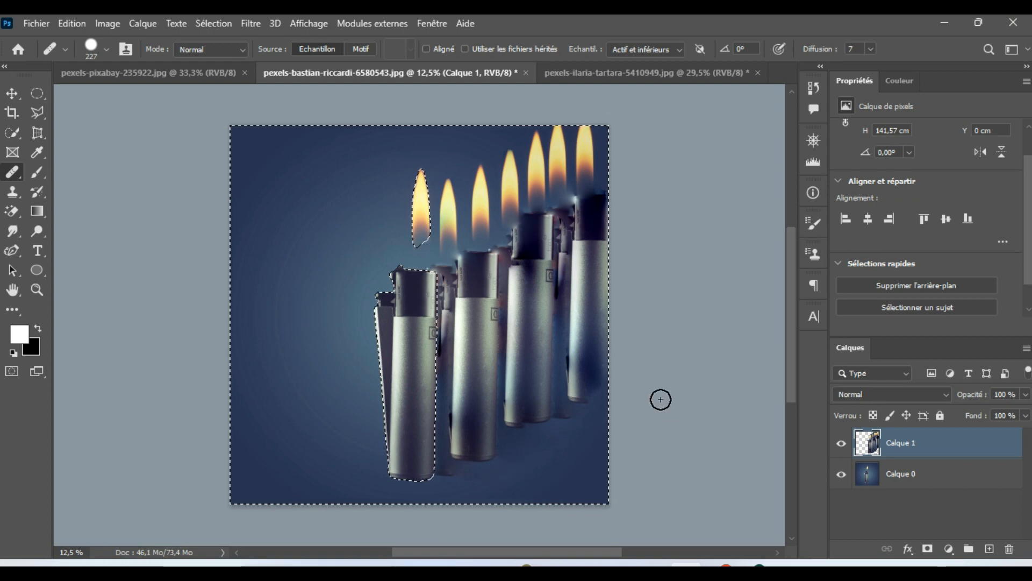